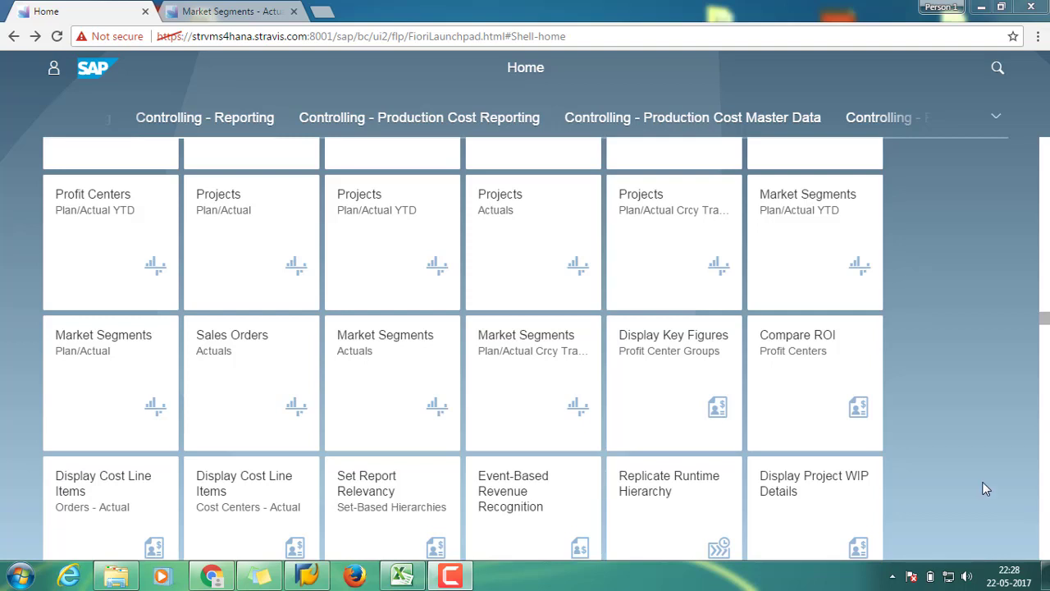
- Switch to the open Market Segments - Actuals report tab
key("ctrl+Tab")
- Set the Fiscal Year filter to 2017
left_click(349, 199)
type("2017")
left_click(374, 247)
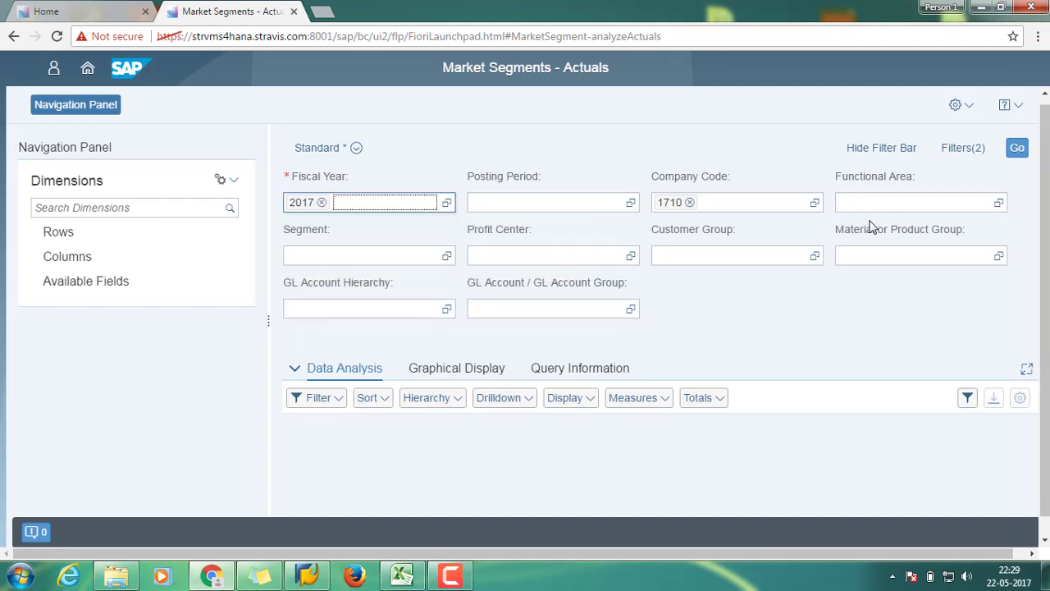
- Choose YPA1 as the GL Account Hierarchy filter from the value help
left_click(447, 315)
left_click(838, 174)
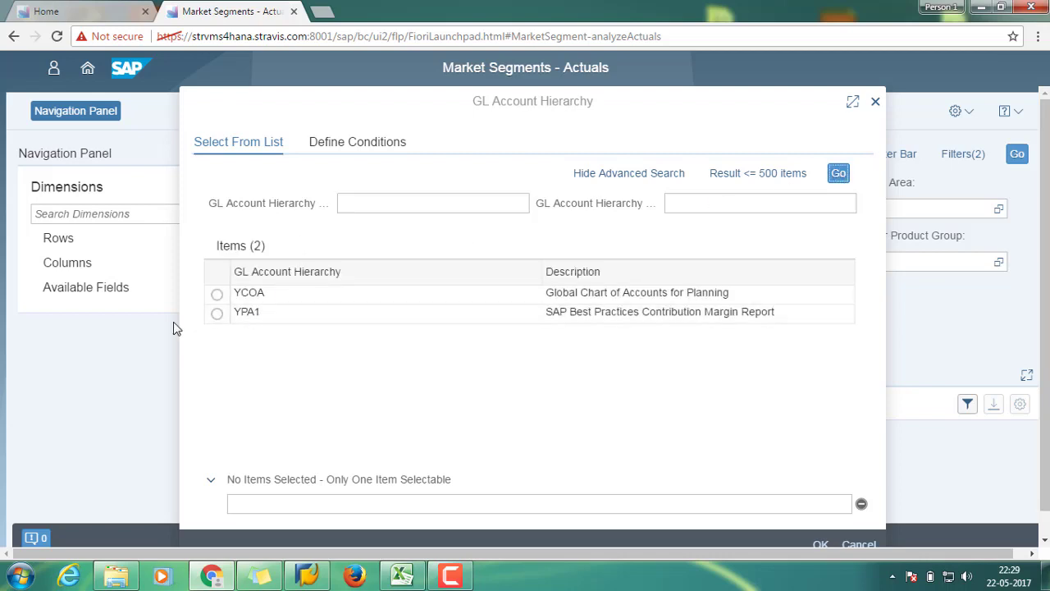
left_click(216, 313)
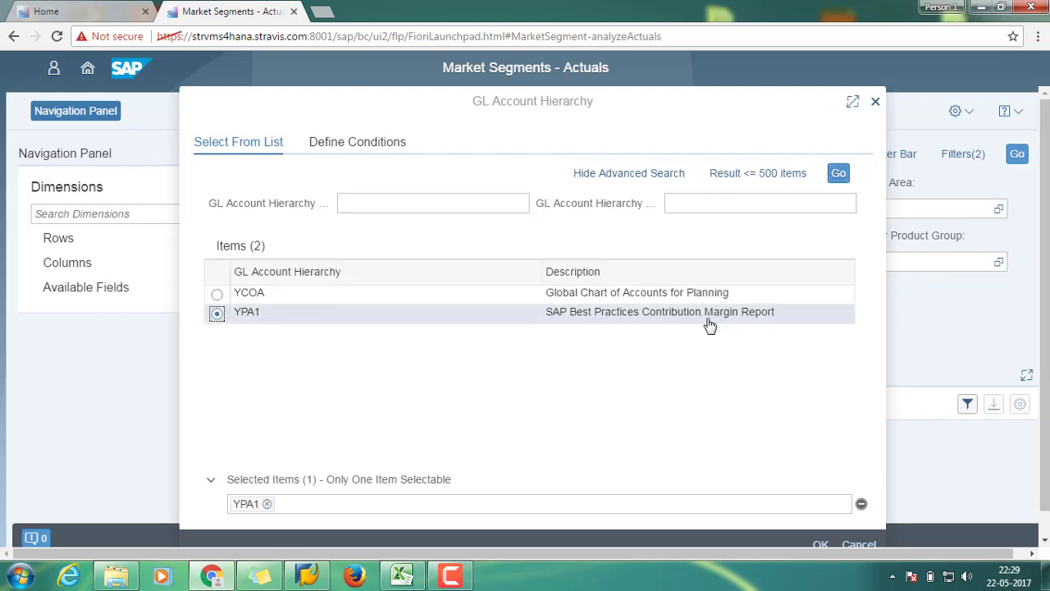
left_click(821, 544)
left_click(534, 287)
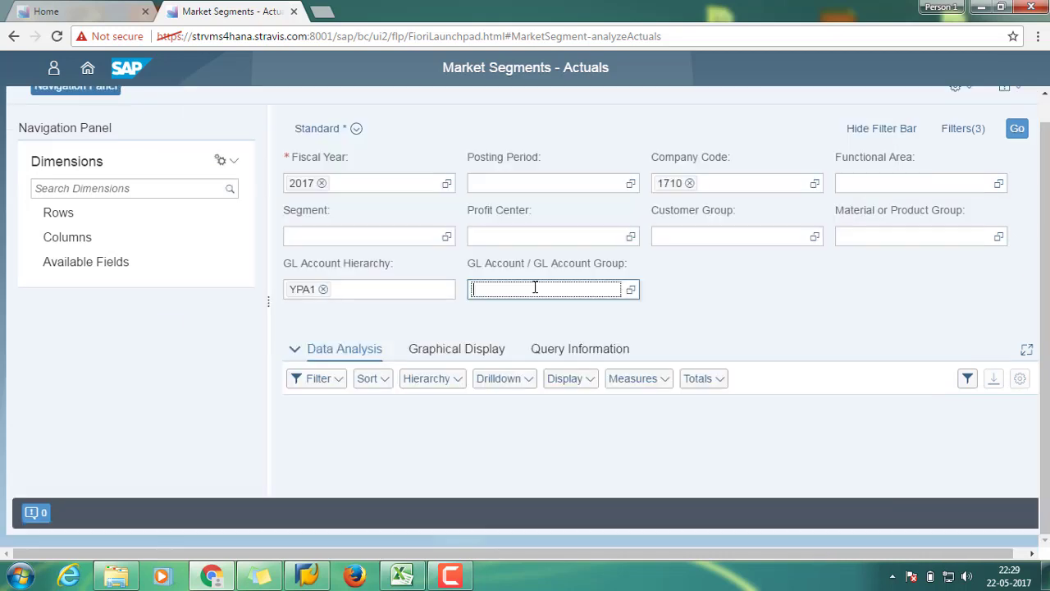
- Open the GL Account group search and expand Contribution Margin Report and P&L before Tax
key("F4")
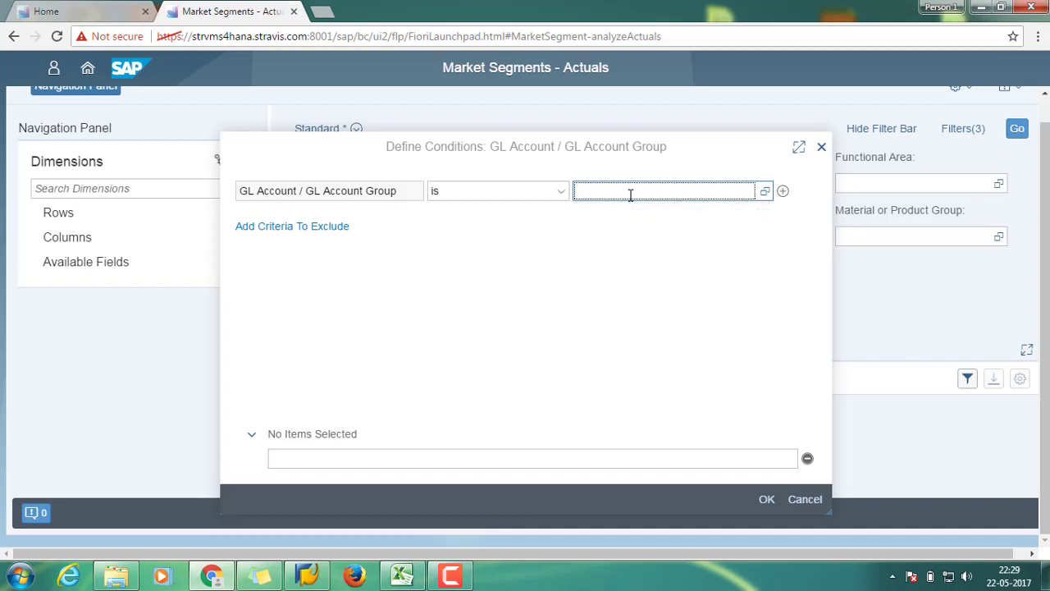
key("F4")
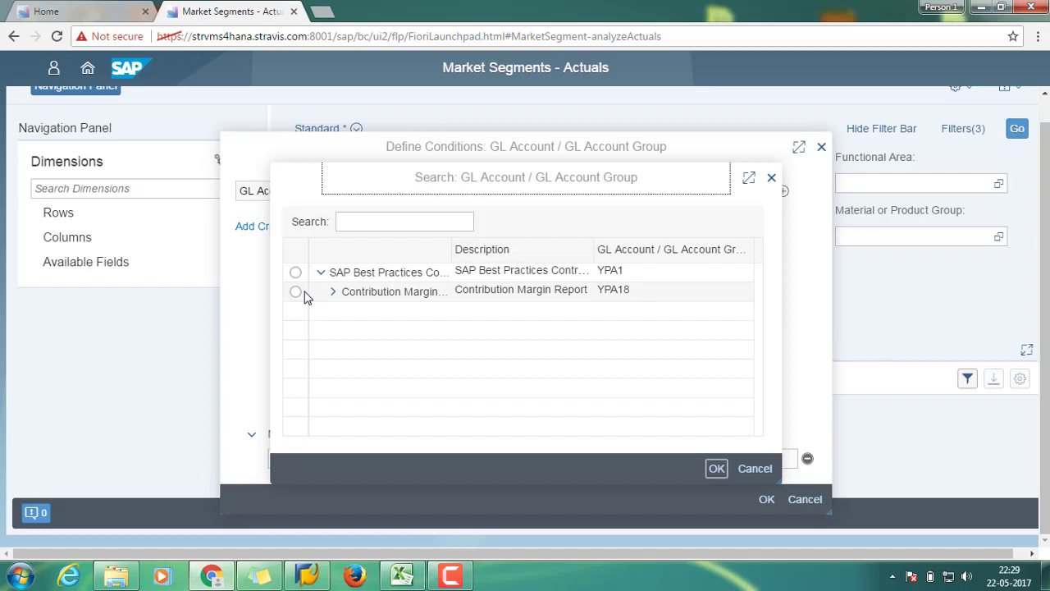
left_click(332, 293)
left_click(344, 311)
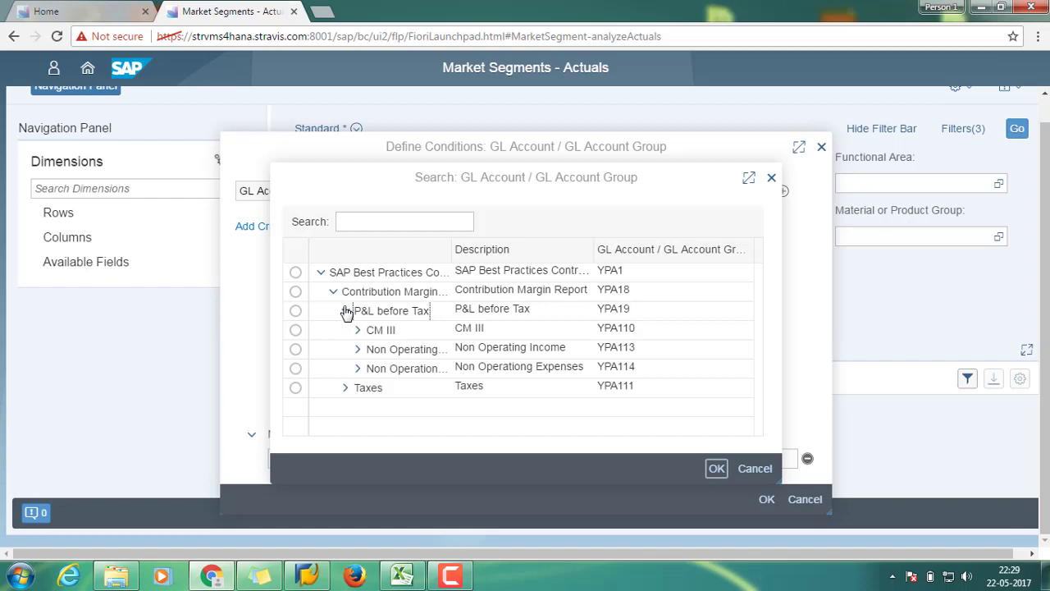
- Unfold CM III, CM II, CM I, Net Sales and Material Costs in the hierarchy tree
left_click(358, 331)
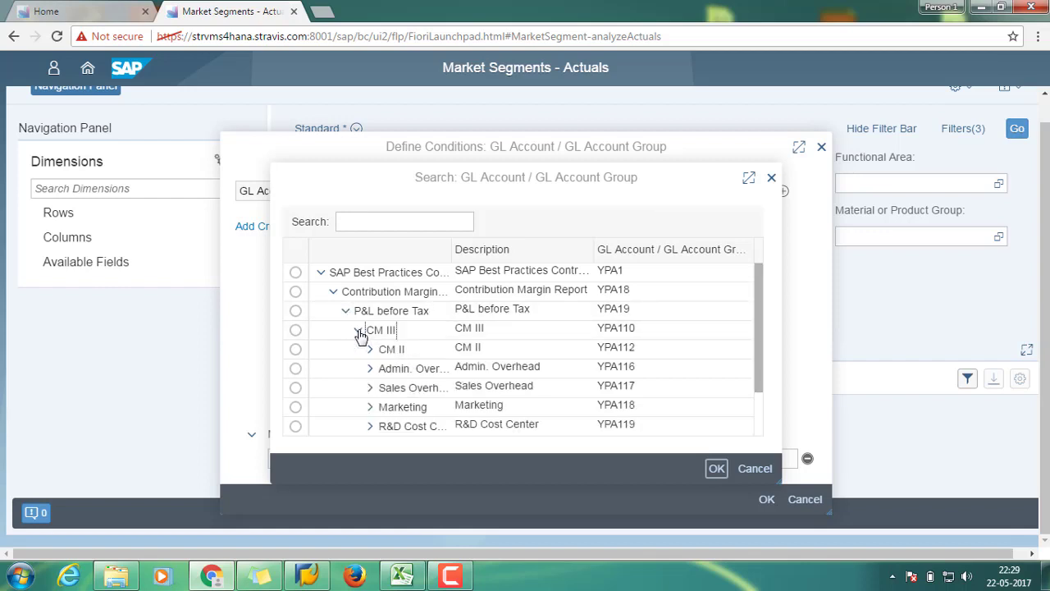
scroll(364, 351, "down", 1)
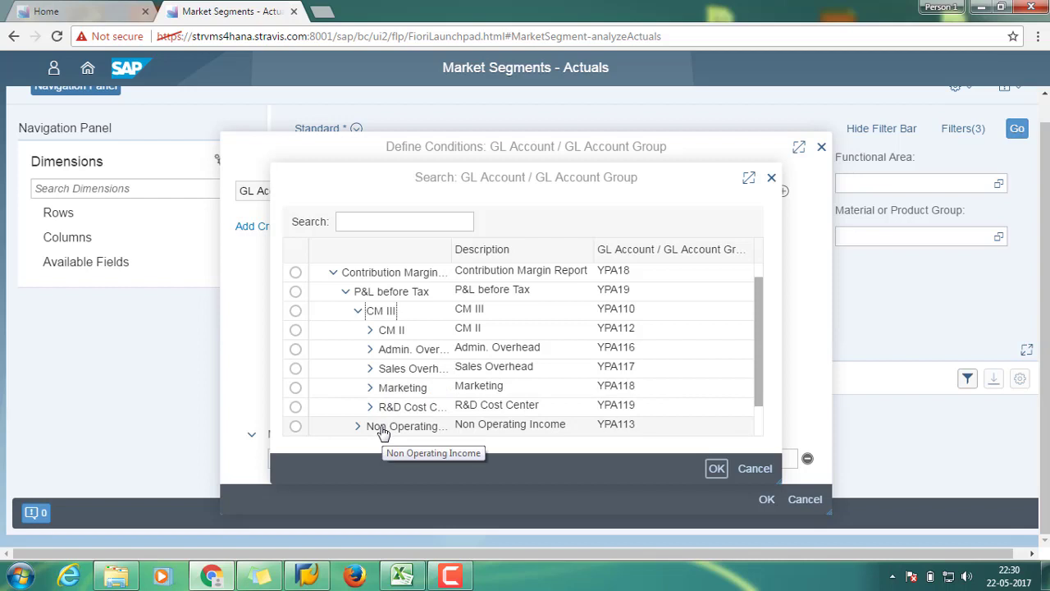
left_click(369, 331)
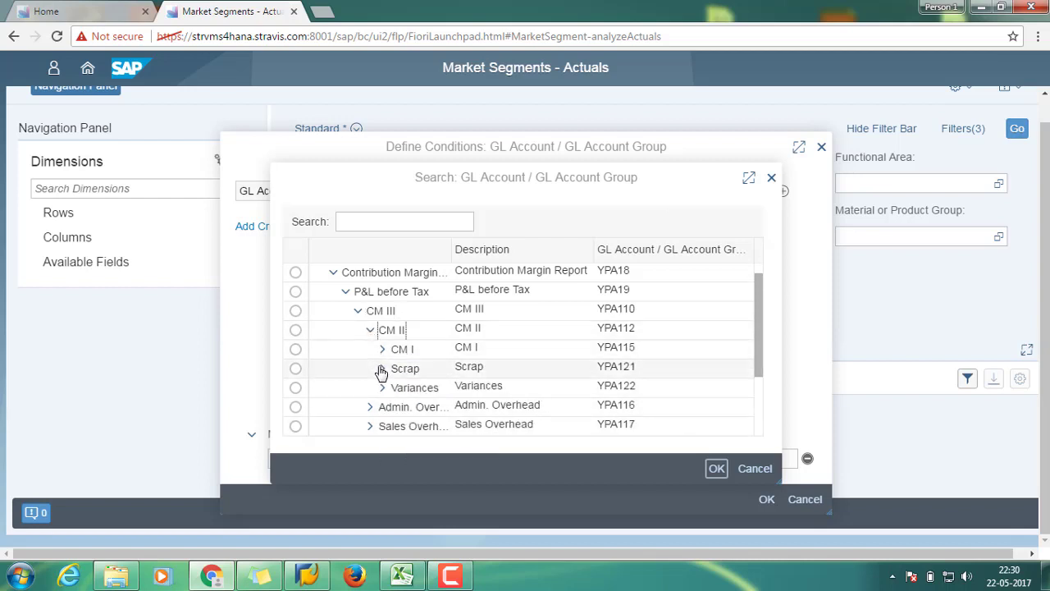
left_click(383, 349)
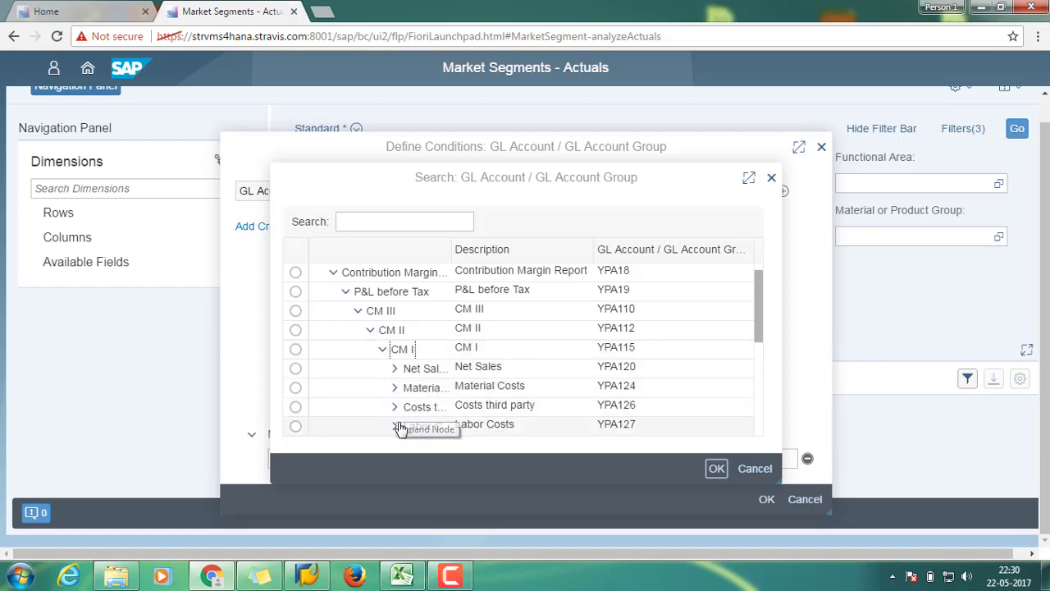
scroll(396, 408, "down", 1)
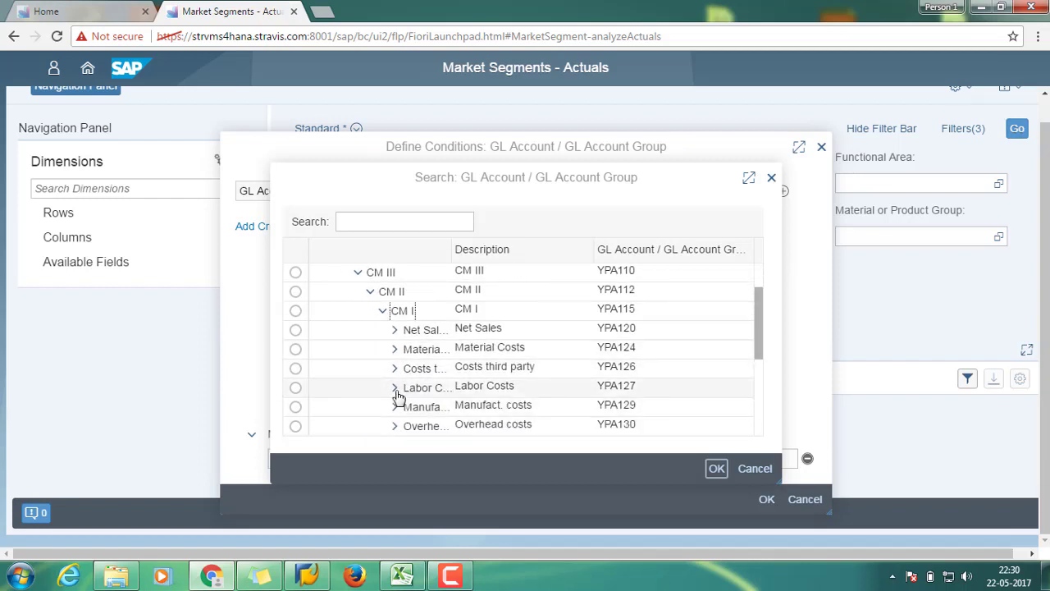
scroll(397, 408, "down", 1)
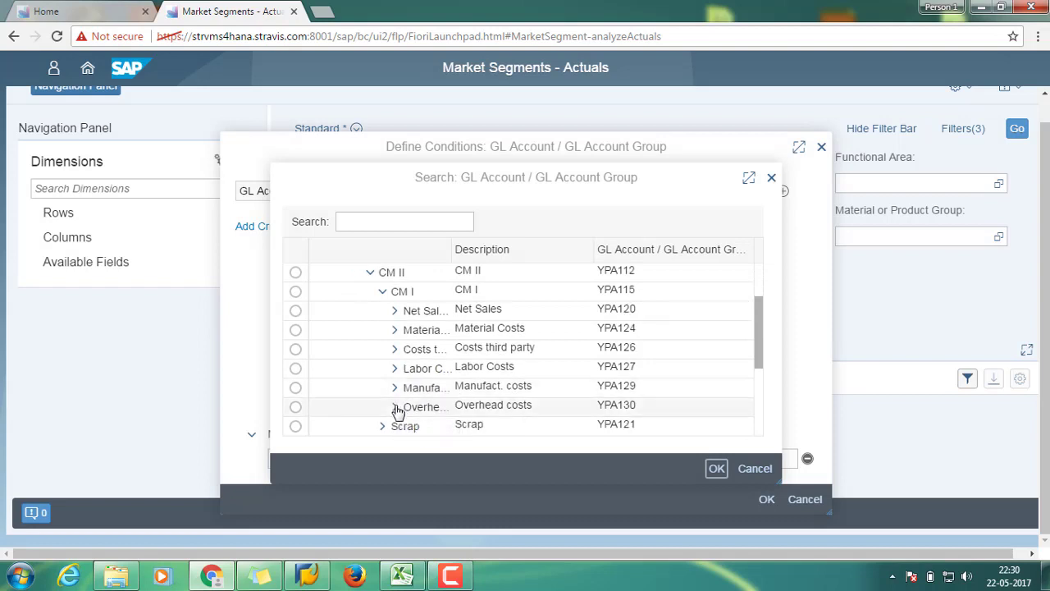
scroll(397, 410, "down", 1)
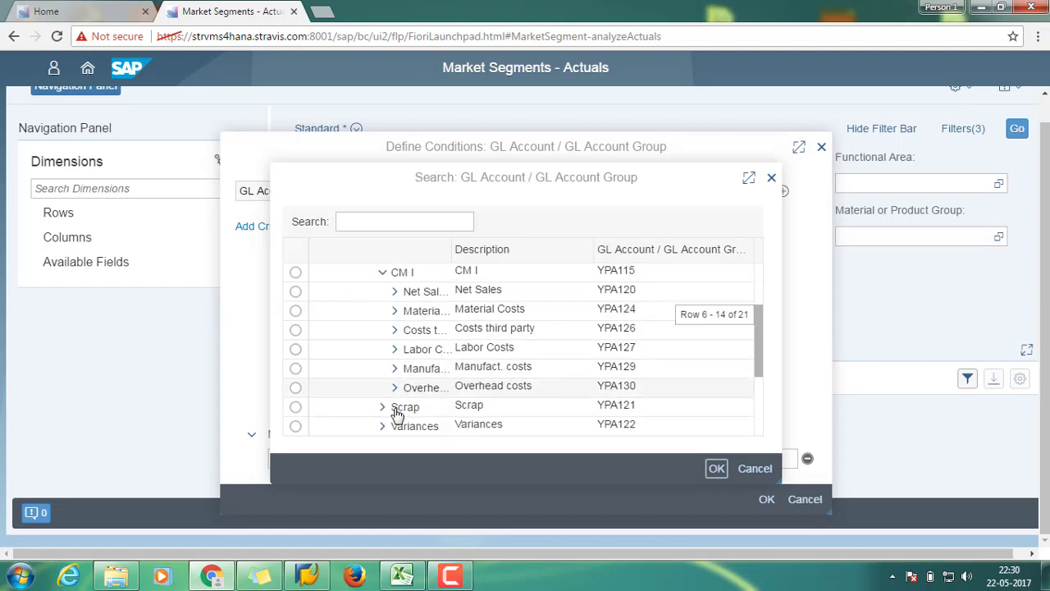
left_click(395, 292)
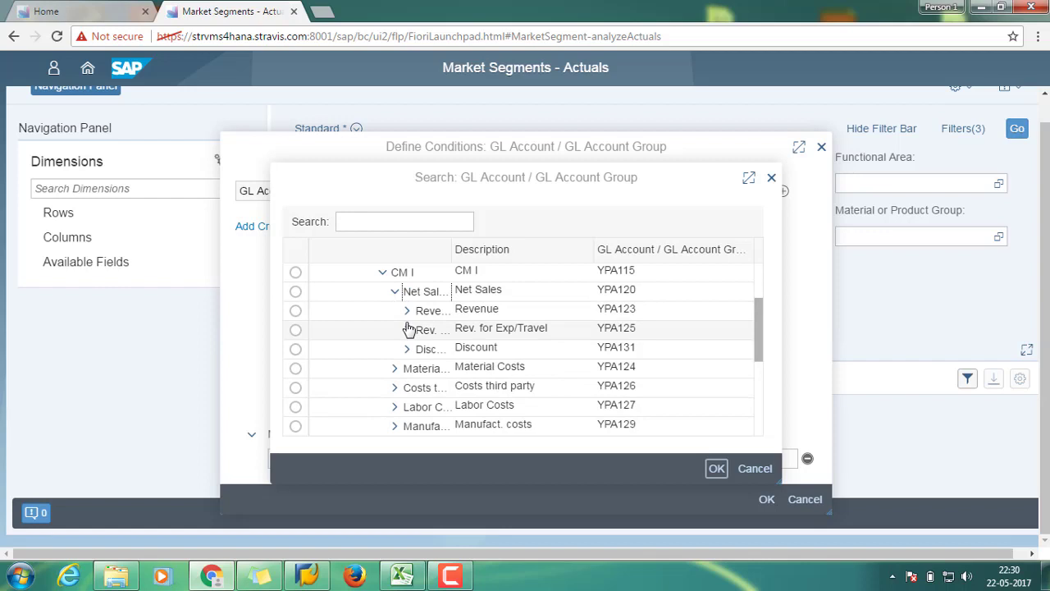
left_click(395, 368)
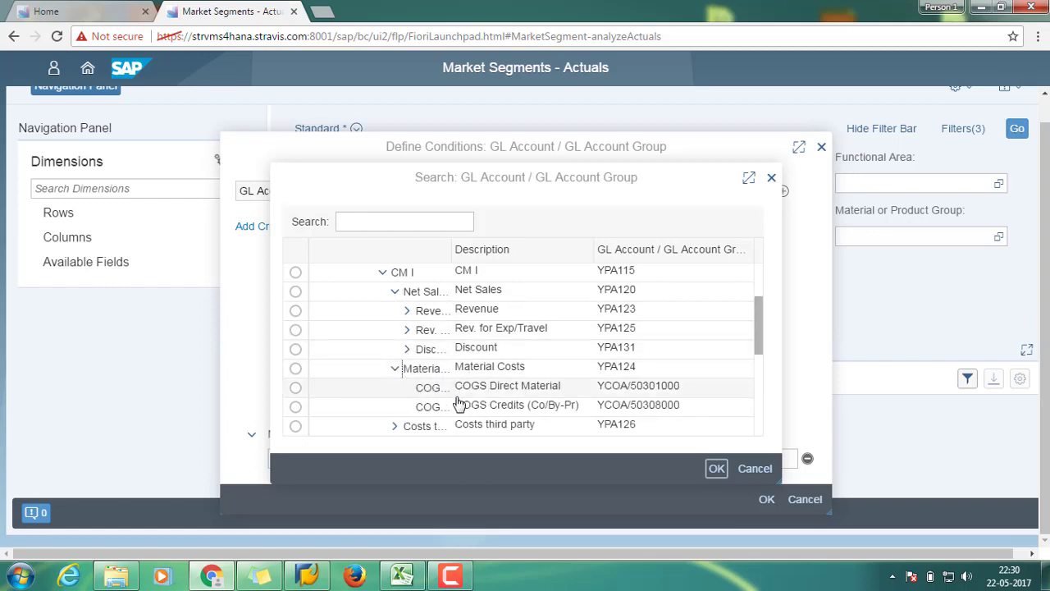
- Expand the Labor Costs and Variances groups in the account tree
scroll(465, 410, "down", 3)
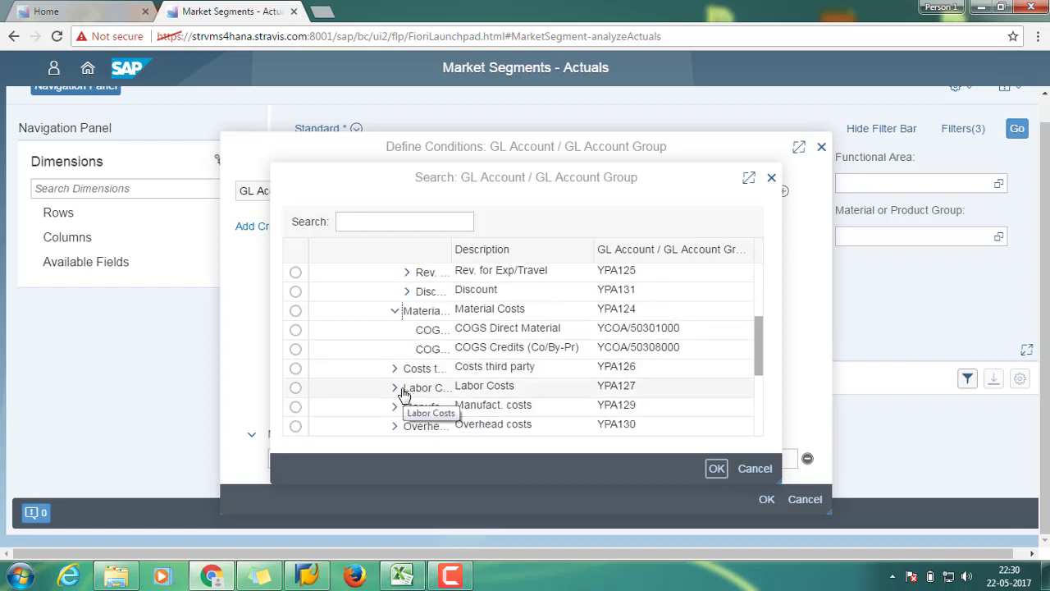
left_click(395, 388)
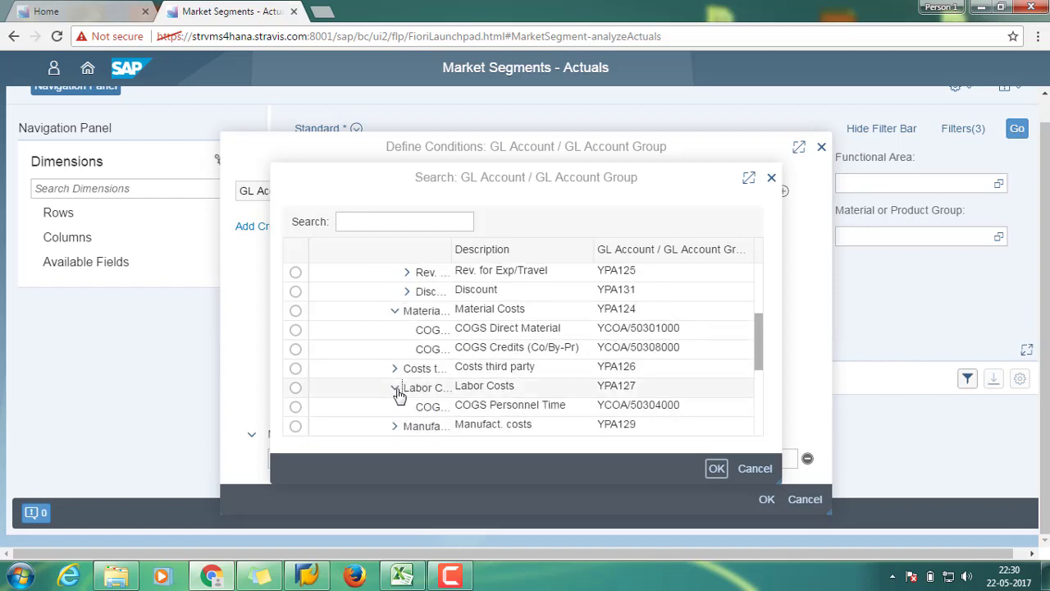
scroll(398, 396, "down", 2)
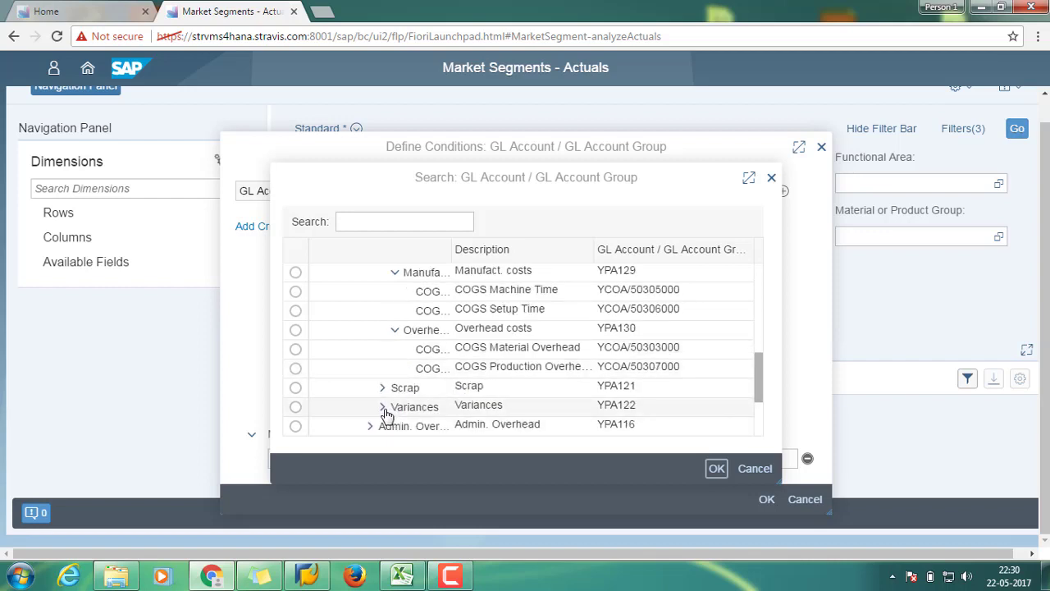
left_click(383, 407)
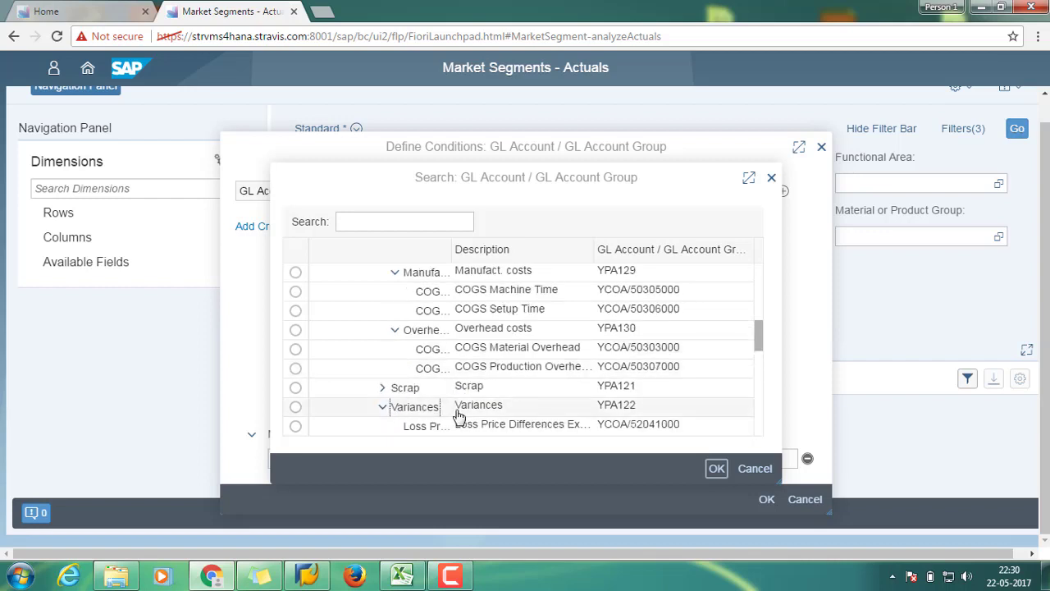
scroll(460, 416, "down", 1)
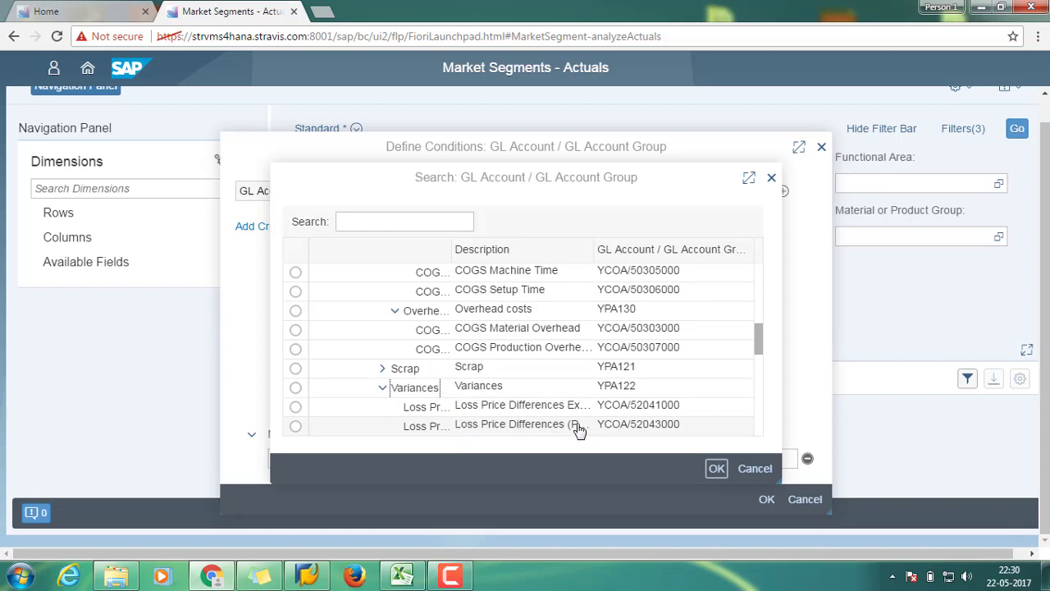
scroll(579, 430, "down", 3)
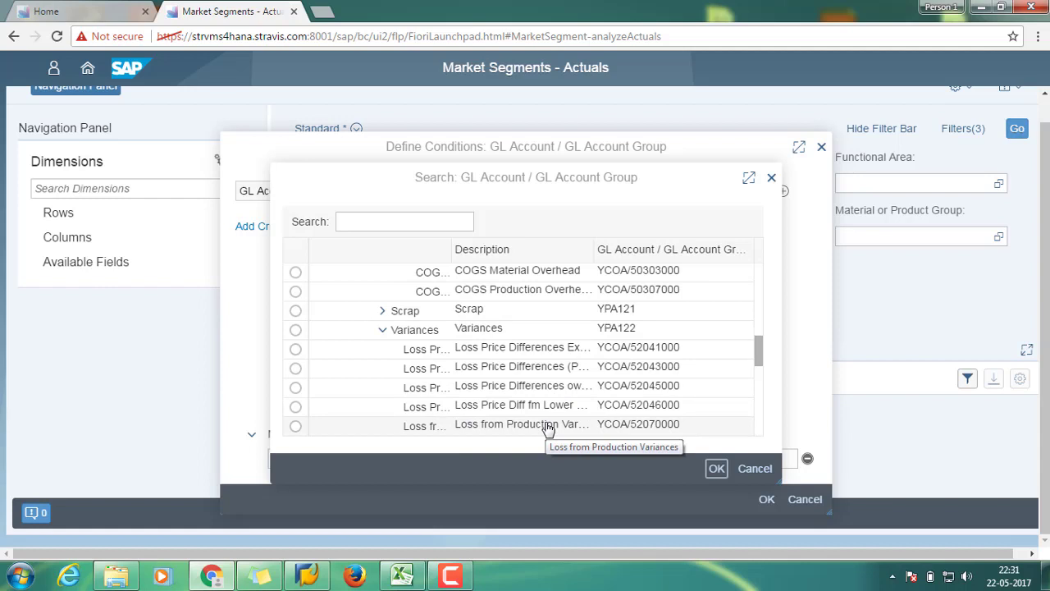
scroll(435, 382, "down", 1)
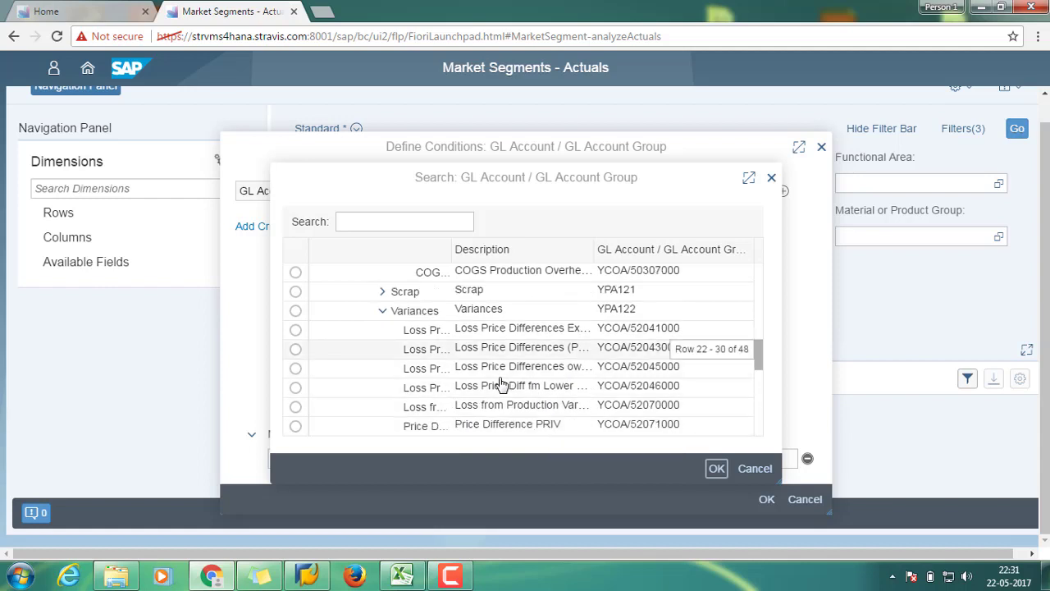
scroll(501, 410, "down", 1)
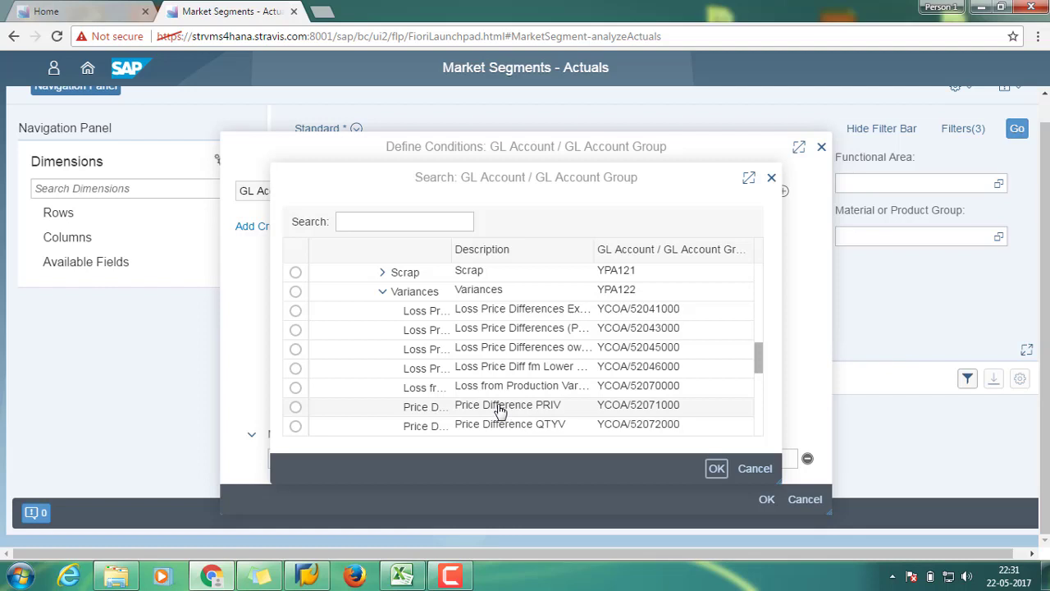
scroll(501, 410, "down", 9)
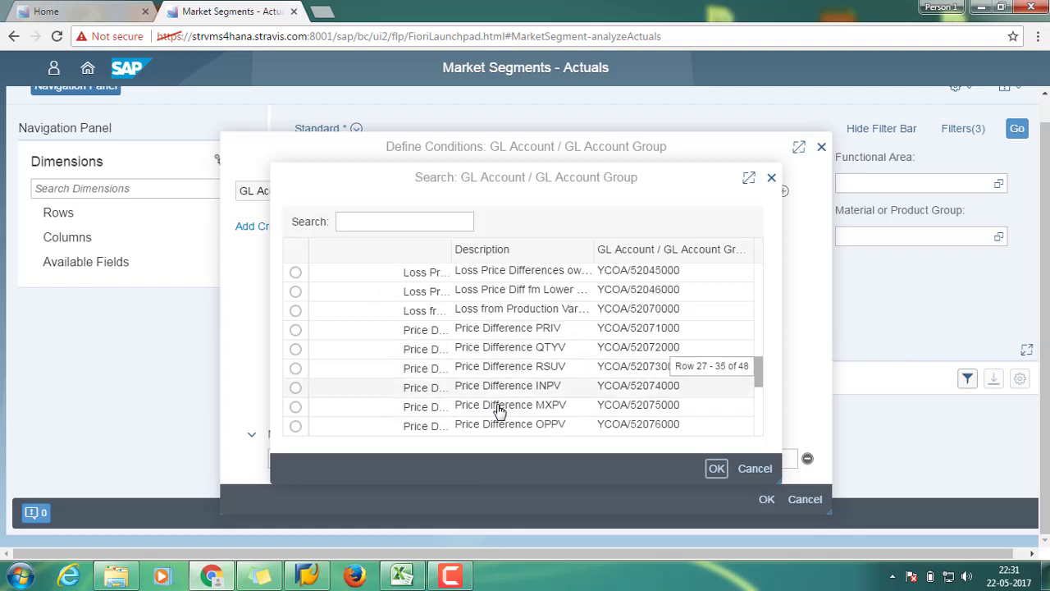
scroll(498, 410, "down", 3)
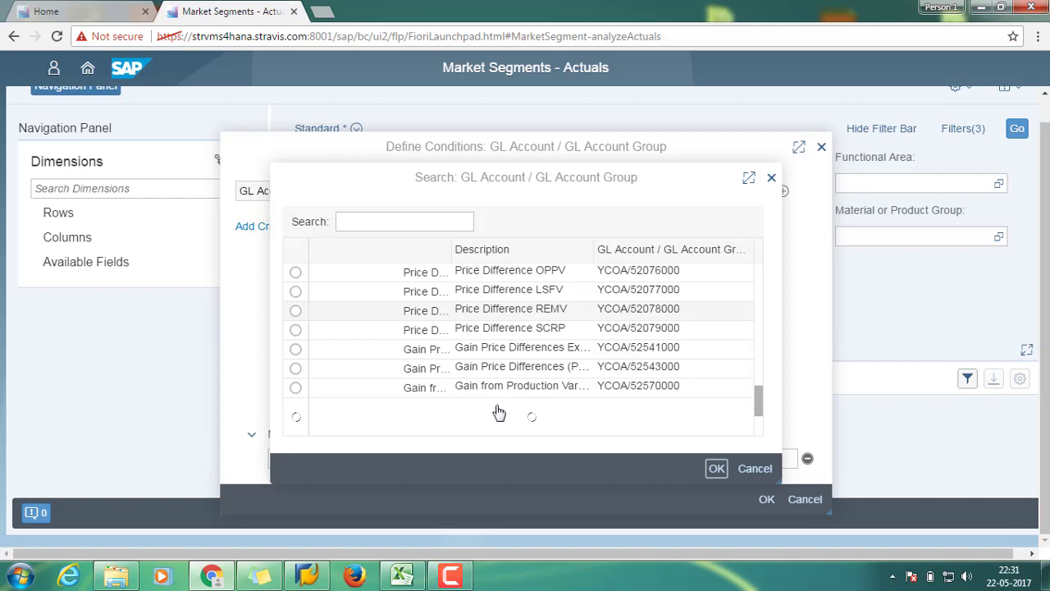
- Expand the Admin. Overhead, Sales Overhead, Marketing and Non Operating Income groups
left_click(370, 406)
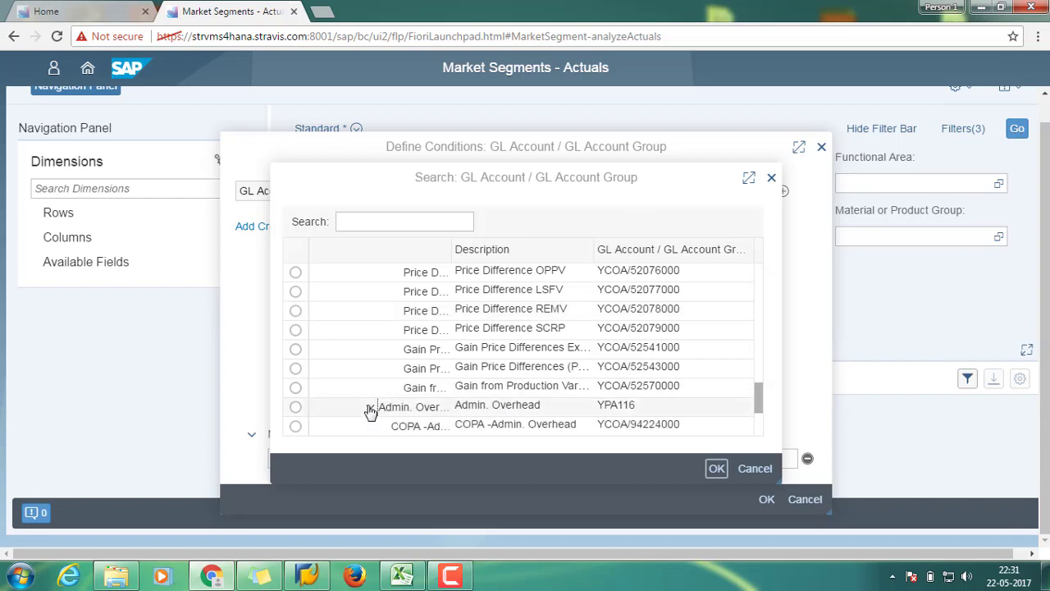
scroll(381, 413, "down", 1)
scroll(382, 414, "down", 2)
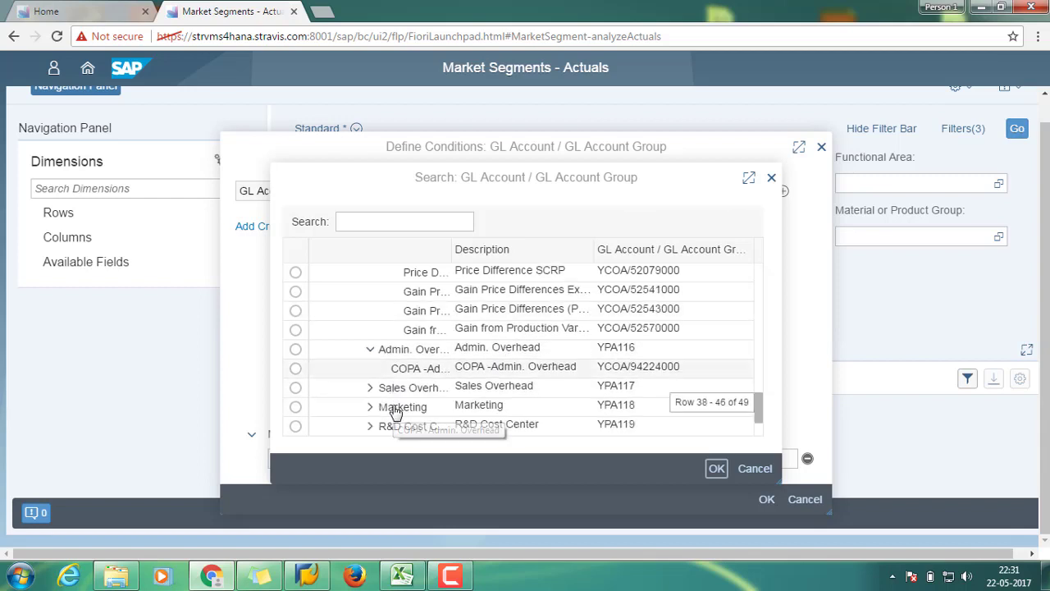
left_click(369, 388)
scroll(410, 402, "down", 3)
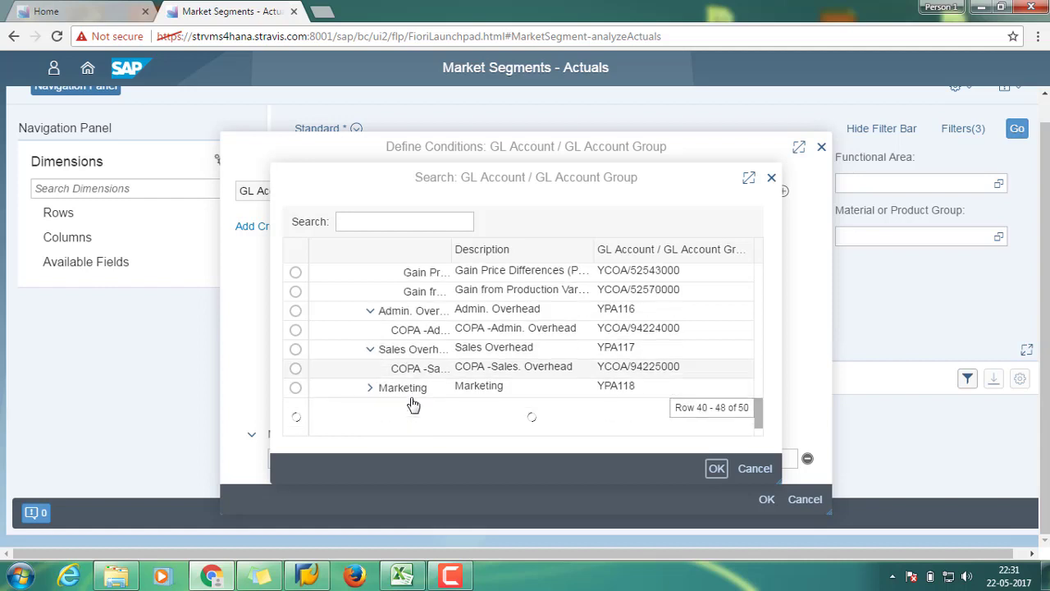
left_click(370, 369)
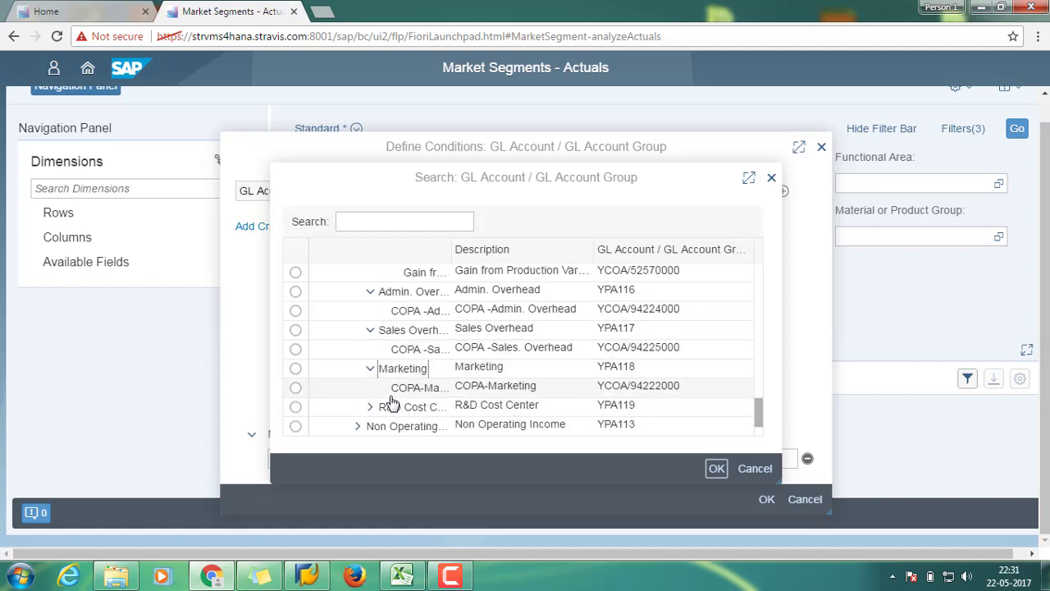
scroll(392, 405, "down", 2)
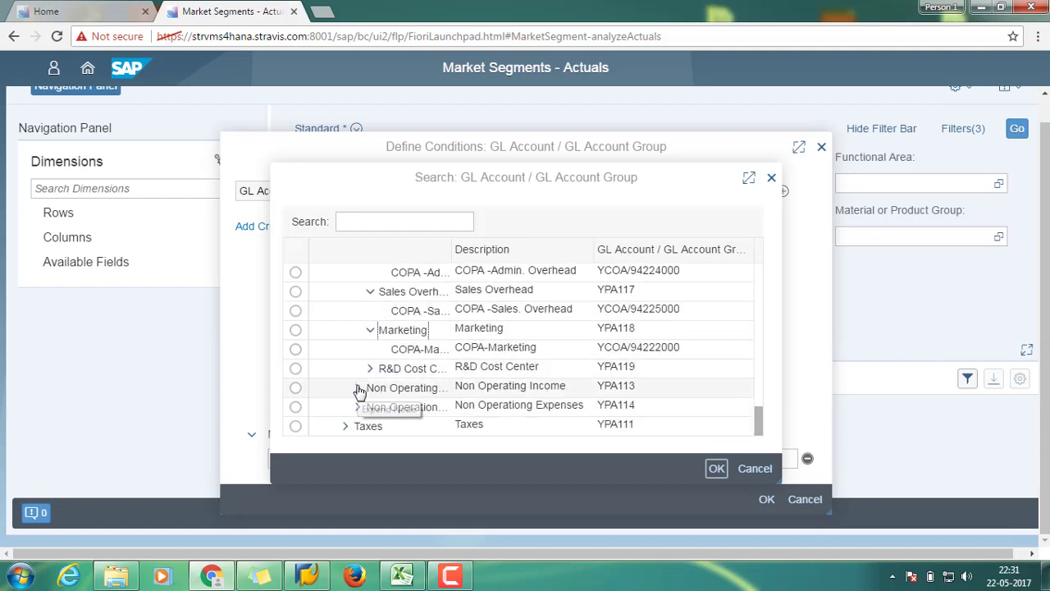
left_click(358, 388)
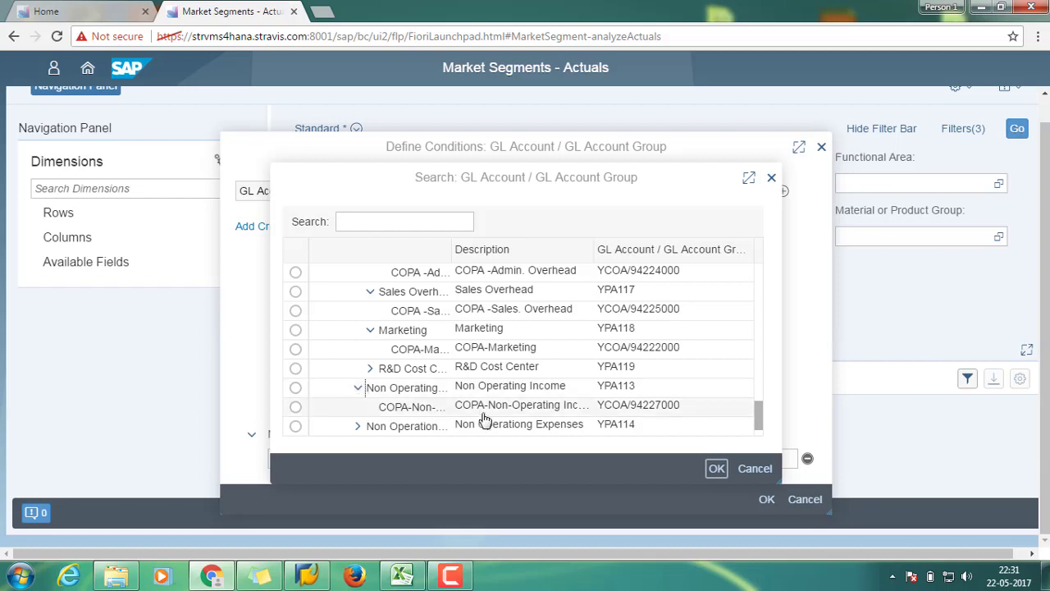
scroll(495, 402, "down", 1)
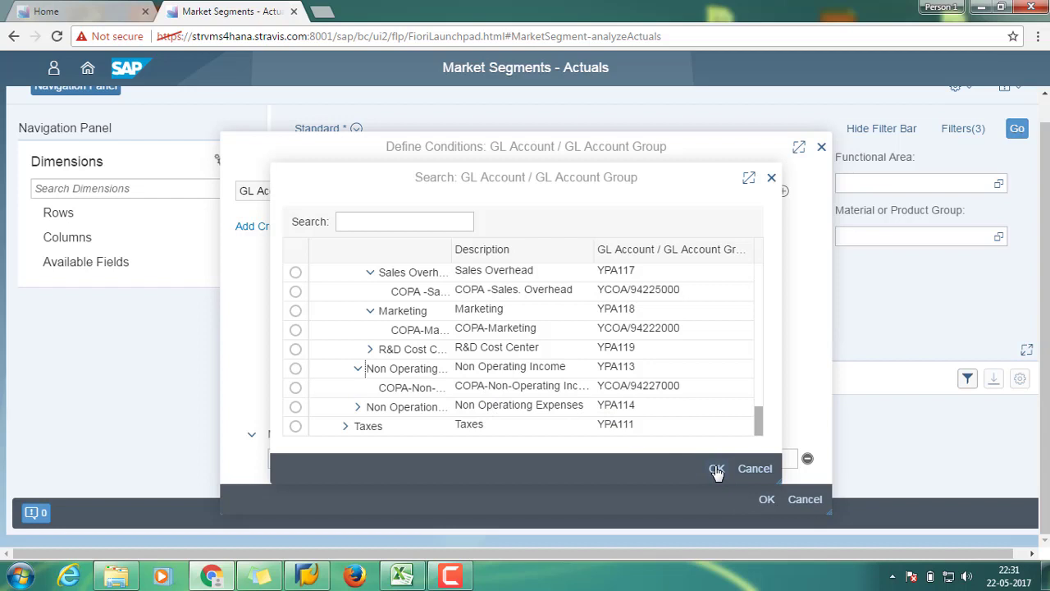
- Select CM III (YPA110) and apply it as the GL Account filter condition
scroll(492, 398, "up", 4)
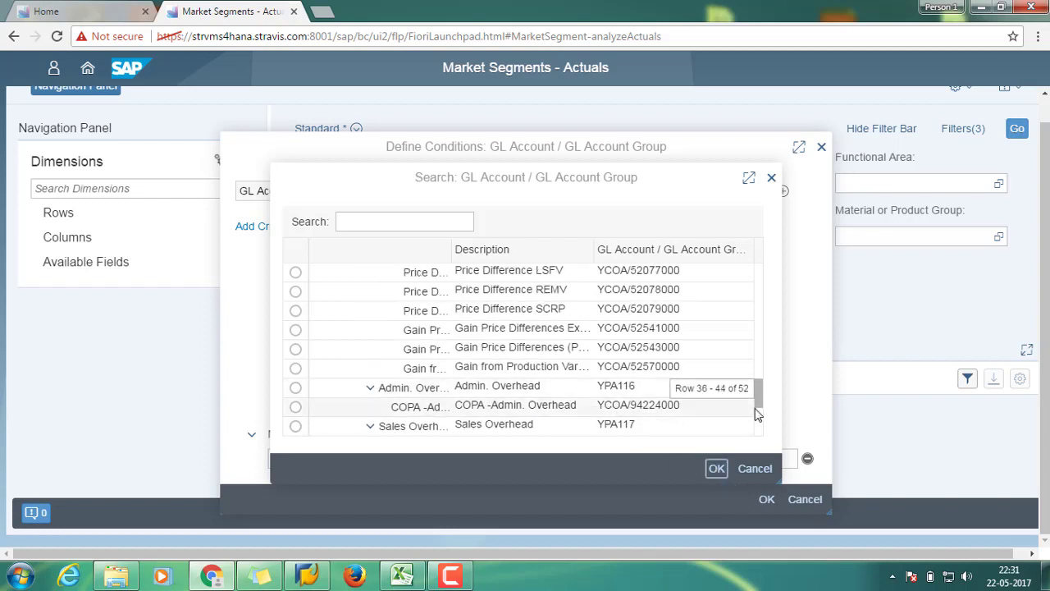
left_click_drag(771, 367, 773, 253)
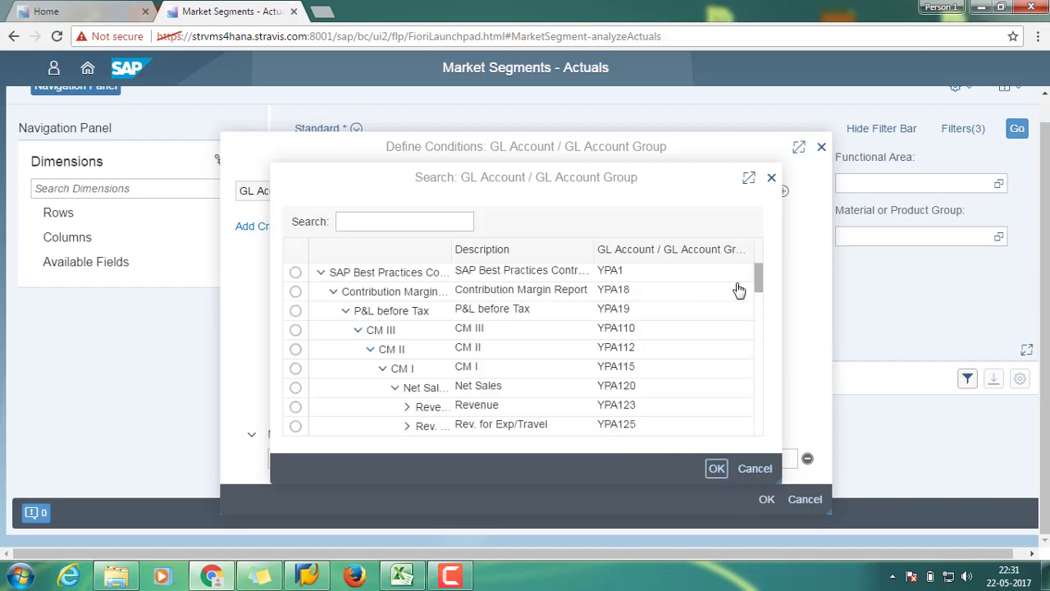
left_click(296, 329)
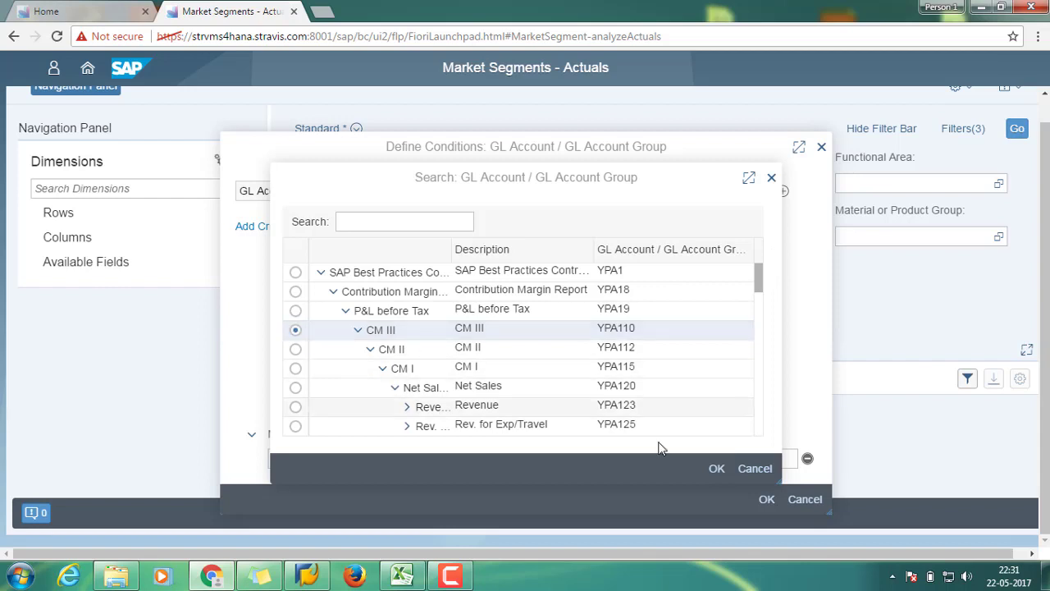
left_click(716, 468)
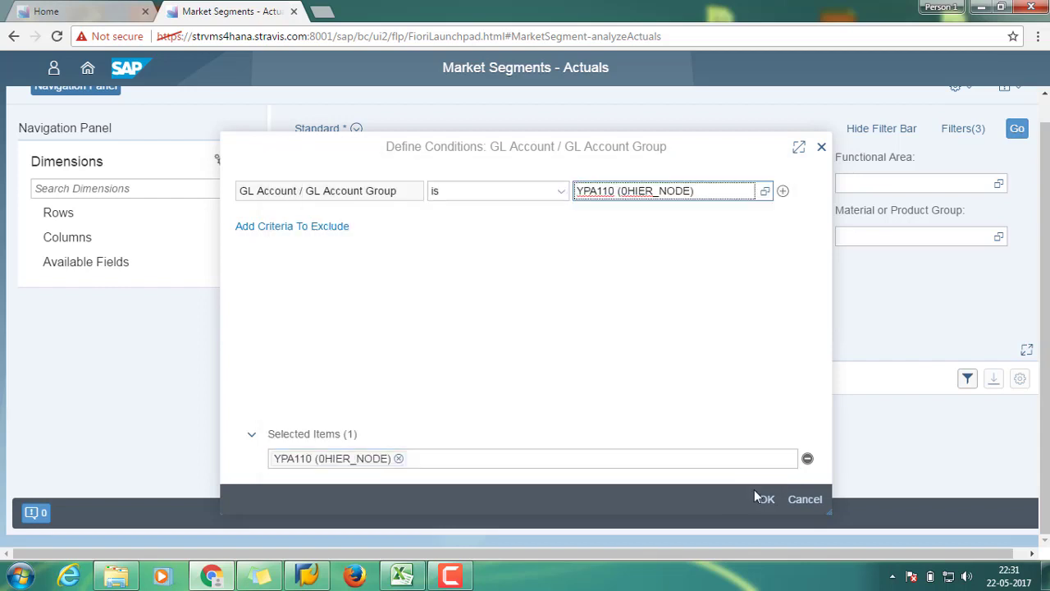
left_click(703, 193)
left_click(766, 499)
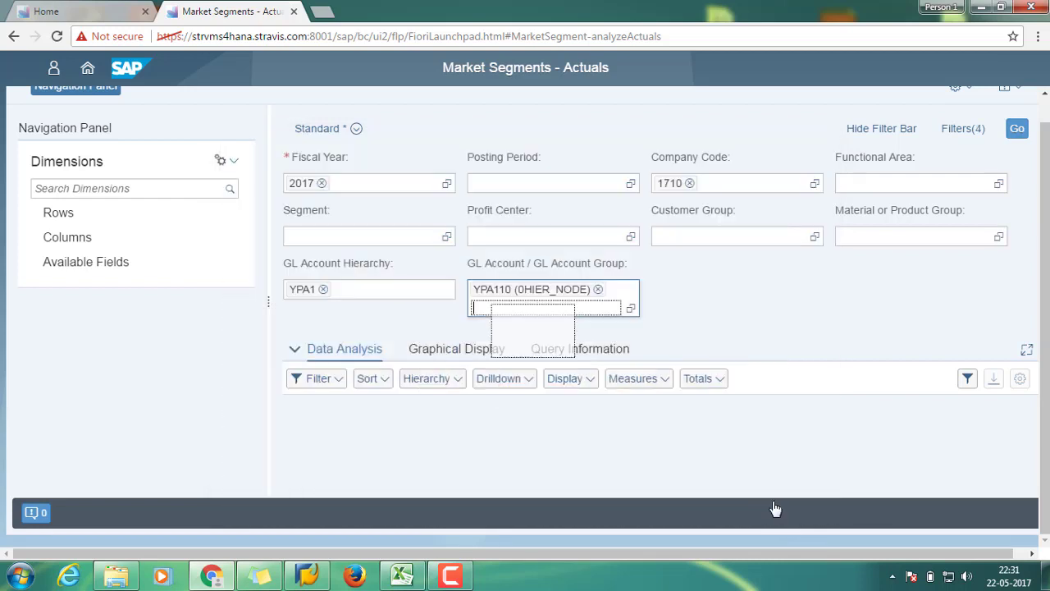
- Run the filtered report and add Product to the rows from Available Fields
left_click(1017, 140)
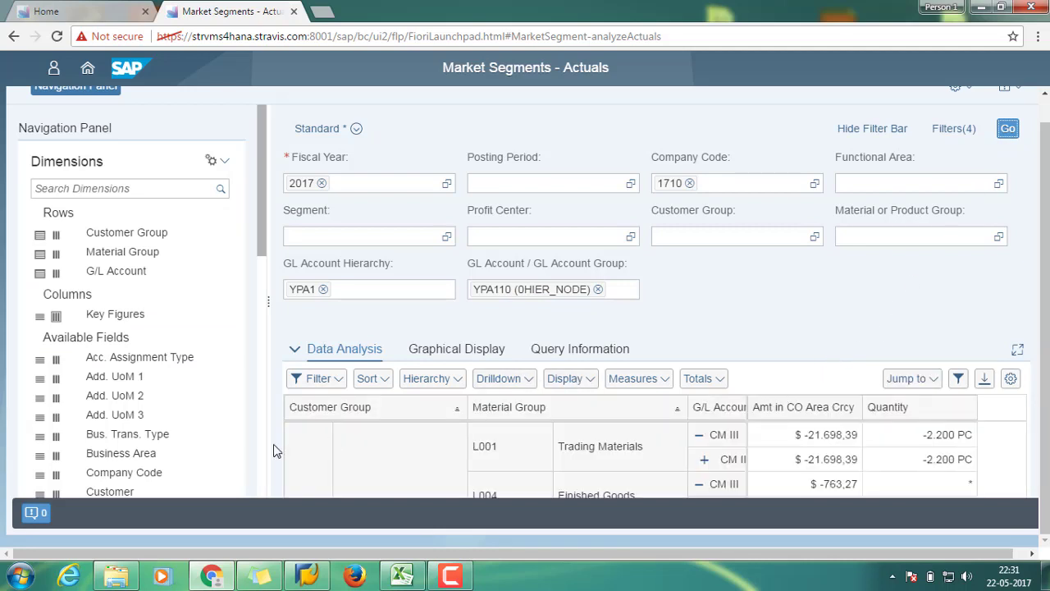
scroll(206, 315, "down", 1)
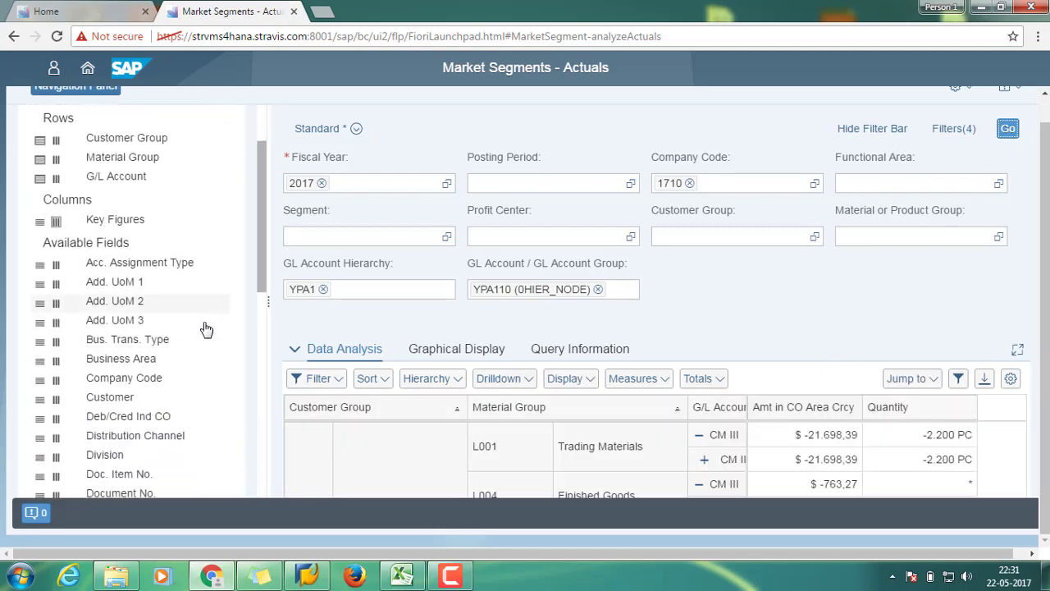
scroll(206, 329, "down", 5)
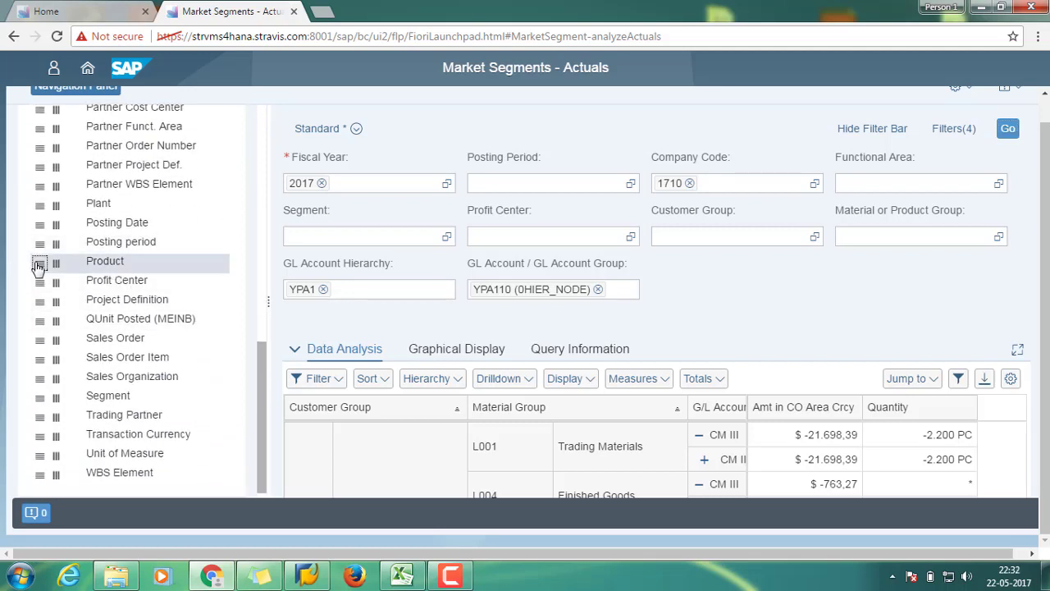
left_click(38, 266)
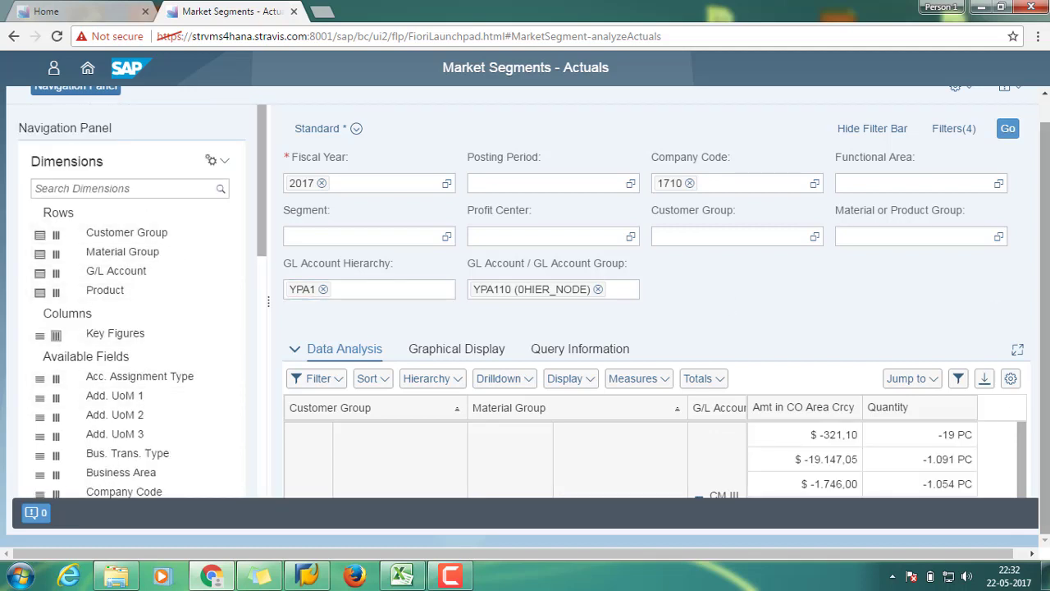
- Maximize the table, review product rows, then return to the Customer Group, Material Group and G/L Account columns
left_click(1017, 350)
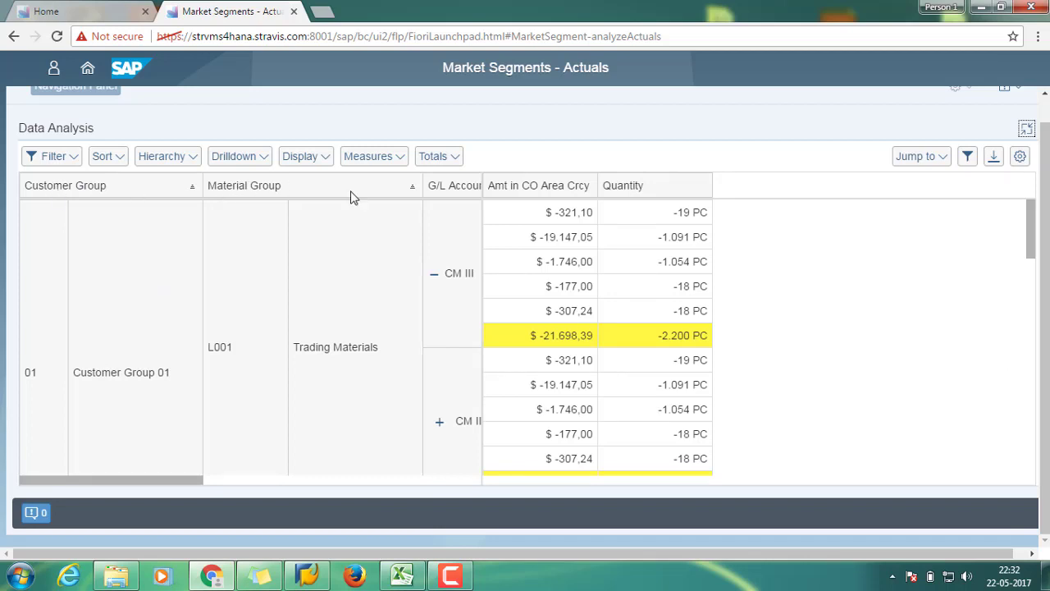
left_click_drag(171, 481, 484, 496)
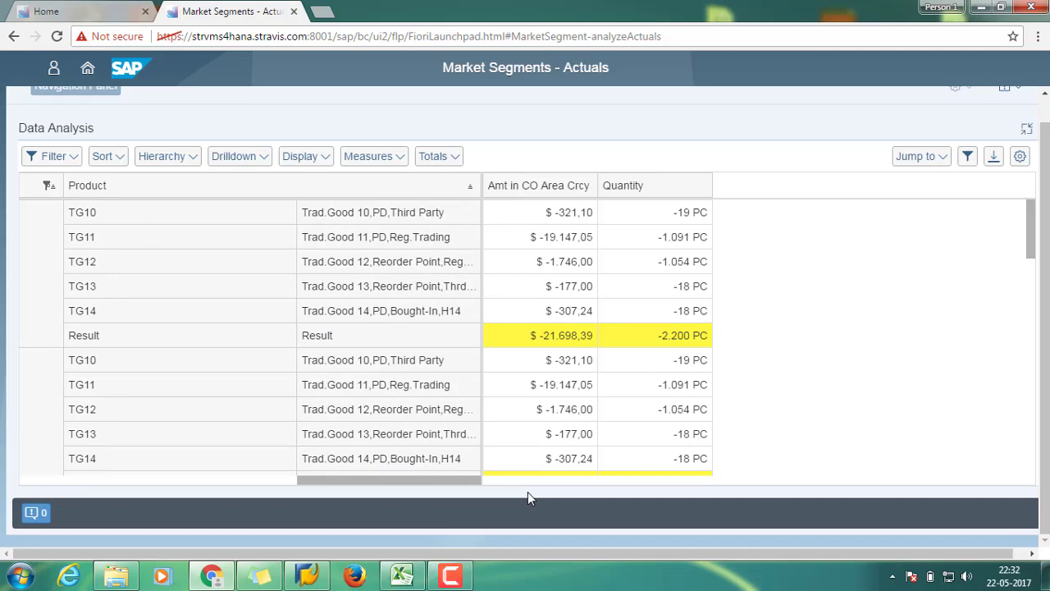
scroll(671, 353, "down", 5)
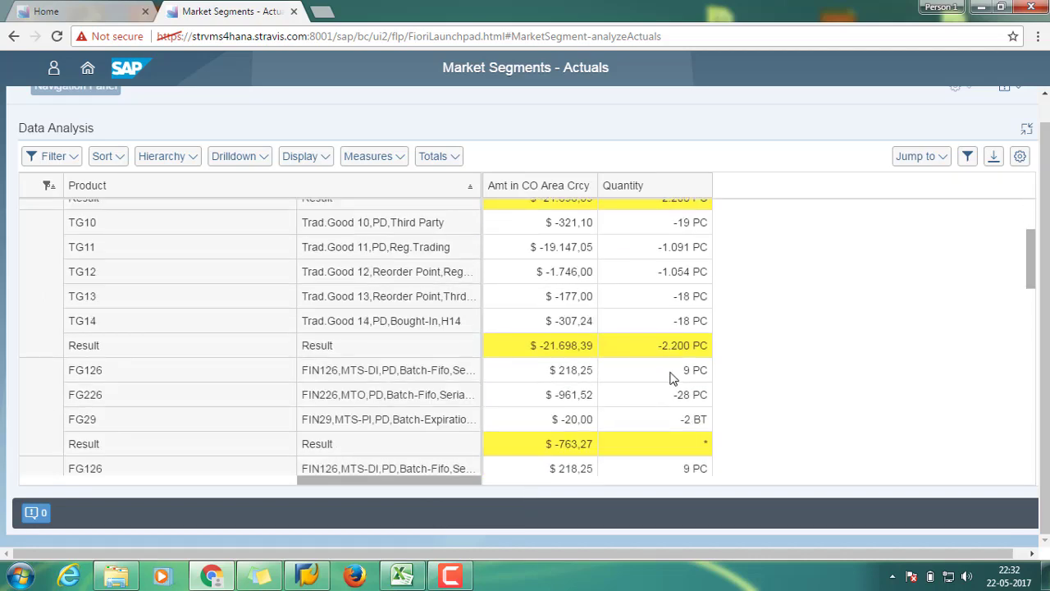
scroll(660, 443, "down", 5)
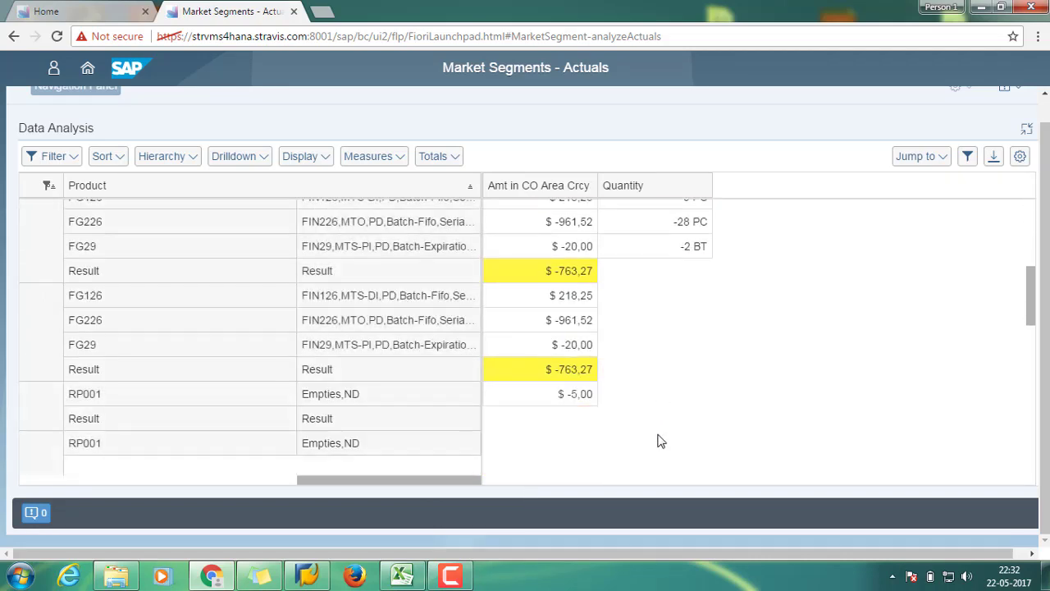
scroll(661, 443, "down", 1)
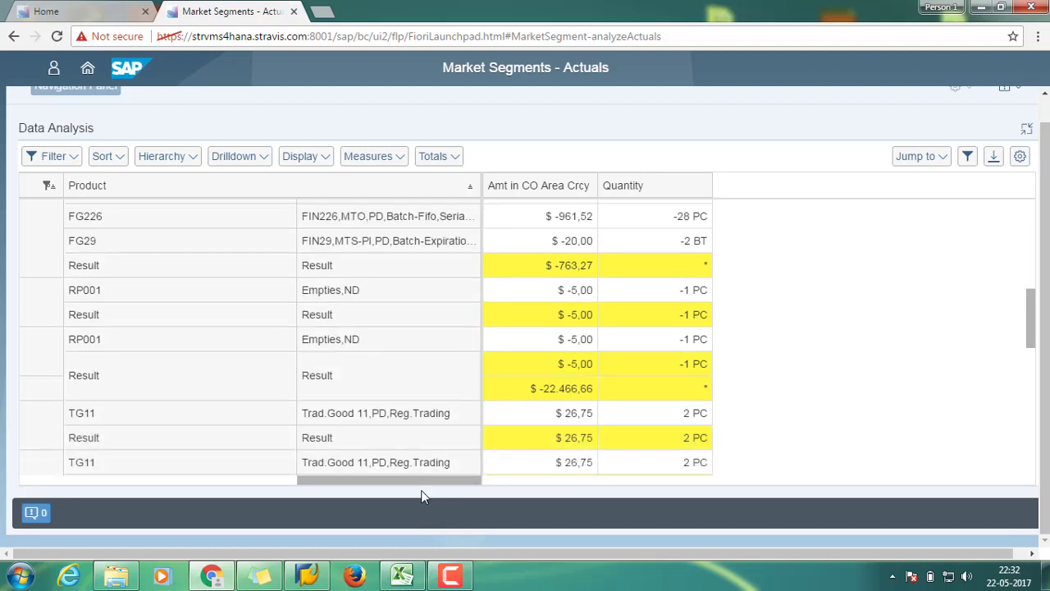
left_click_drag(425, 480, 108, 487)
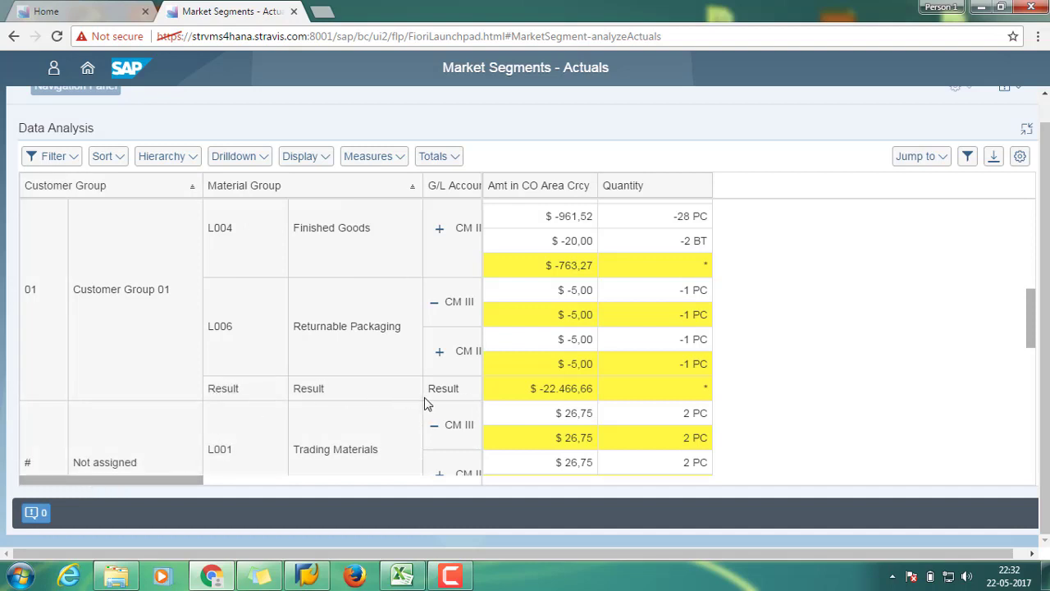
scroll(425, 404, "up", 5)
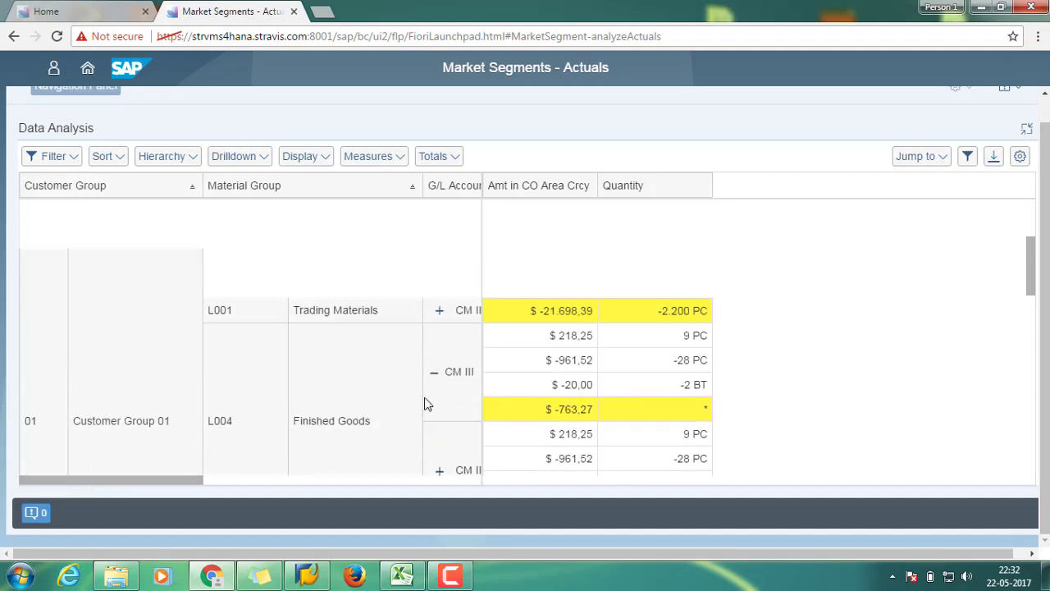
scroll(425, 404, "up", 2)
scroll(425, 403, "up", 3)
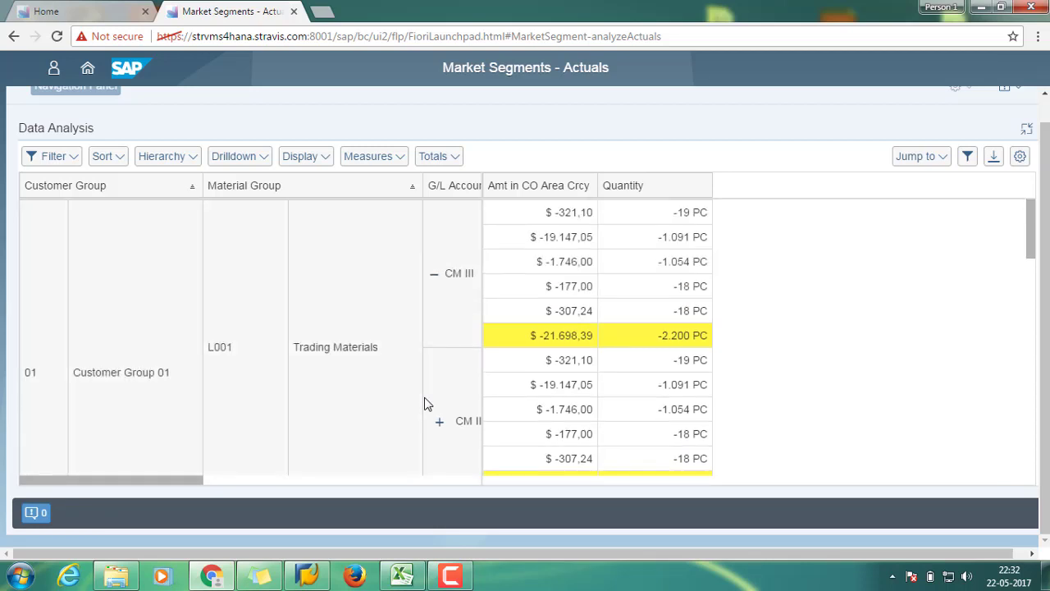
- Show the Graphical Display chart, toggle the Quantity and Amt in CO Area Crcy series, and briefly maximize it
left_click(1027, 129)
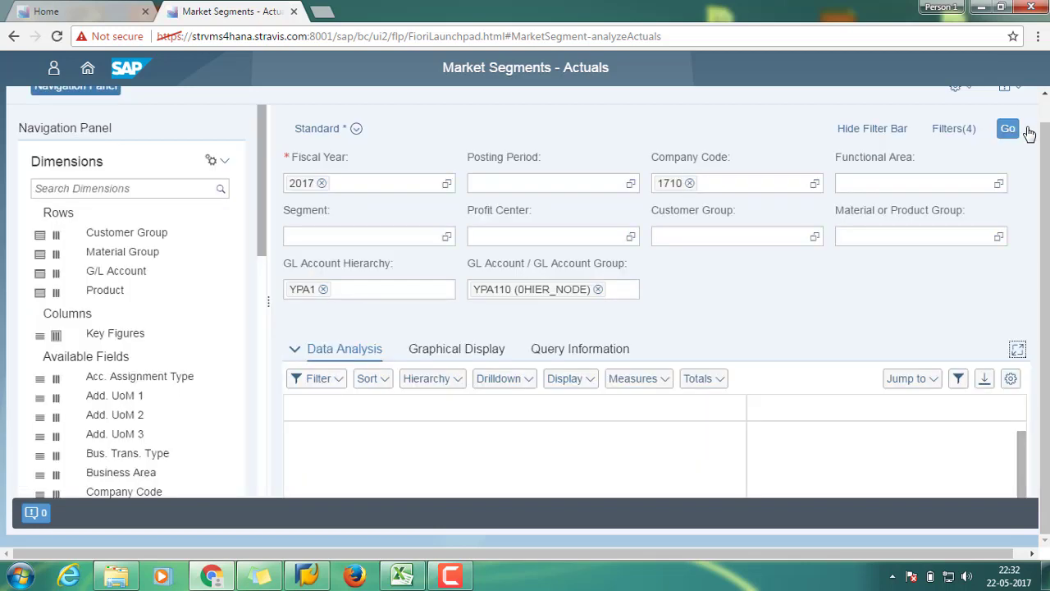
left_click(459, 354)
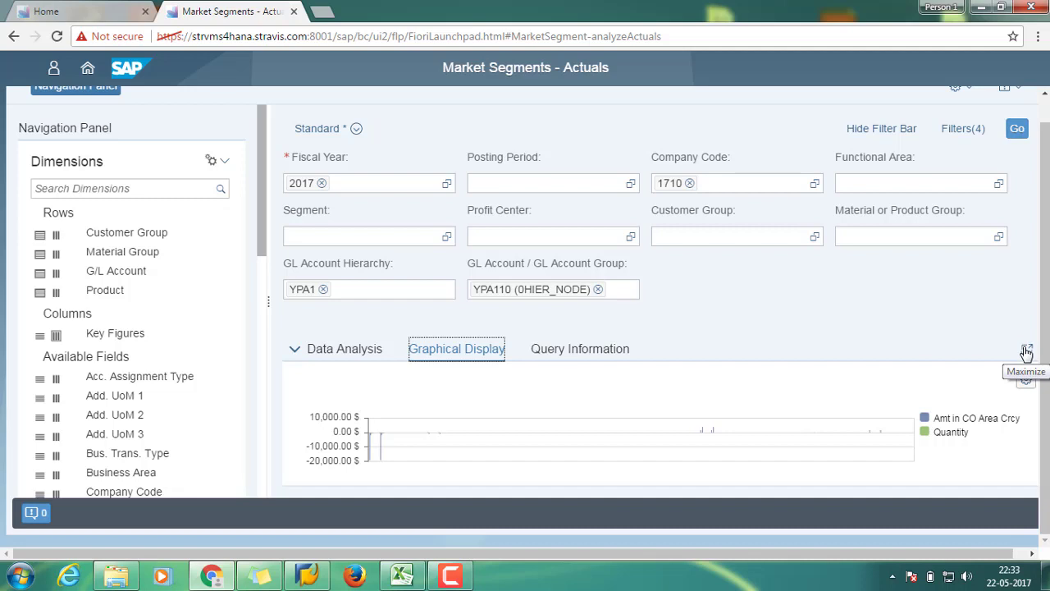
left_click(960, 437)
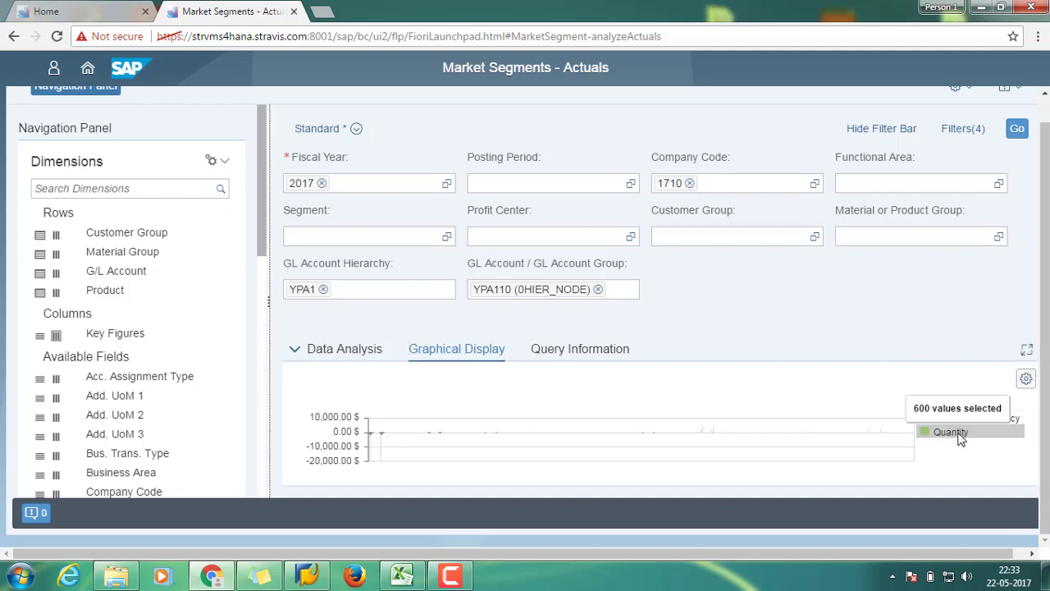
left_click(1015, 418)
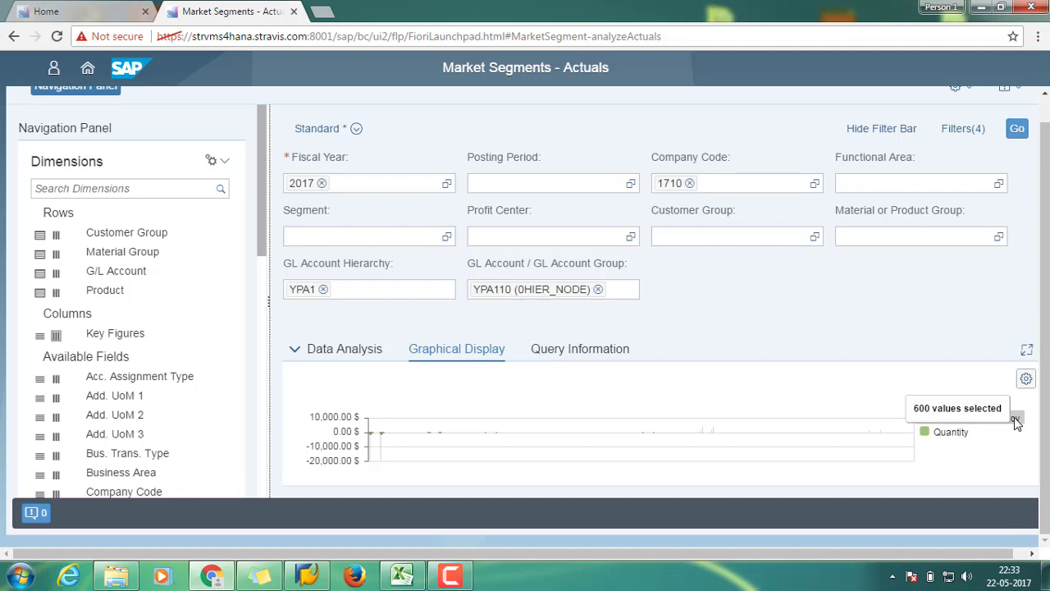
left_click(1016, 419)
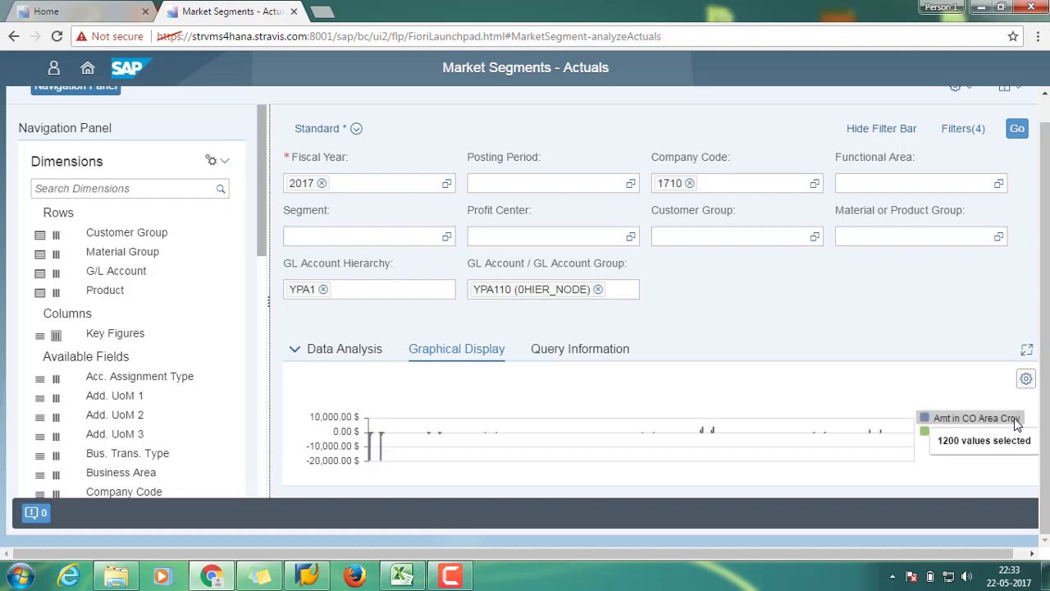
left_click(1026, 348)
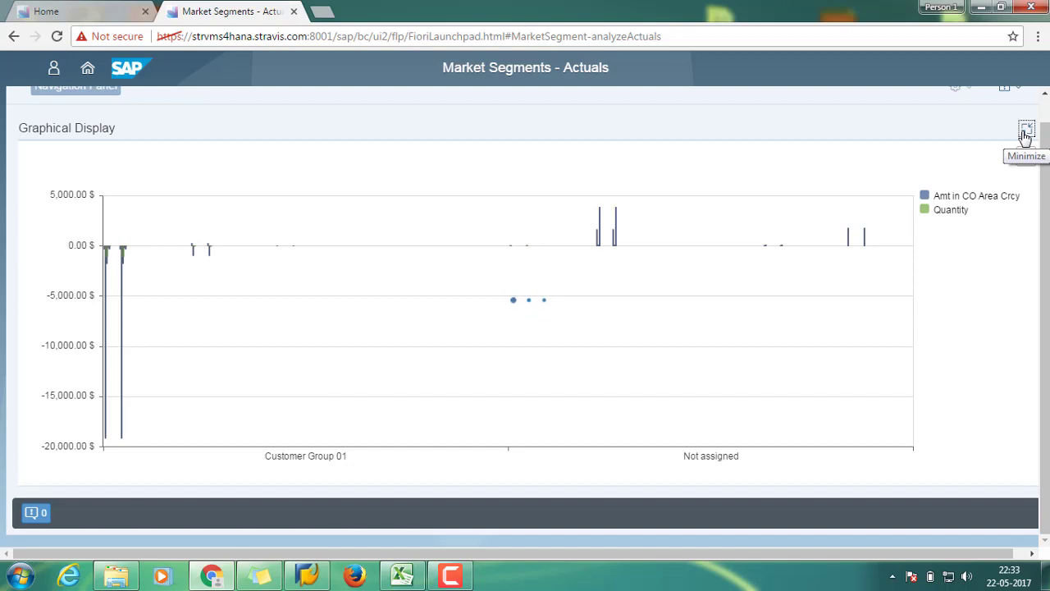
left_click(1025, 132)
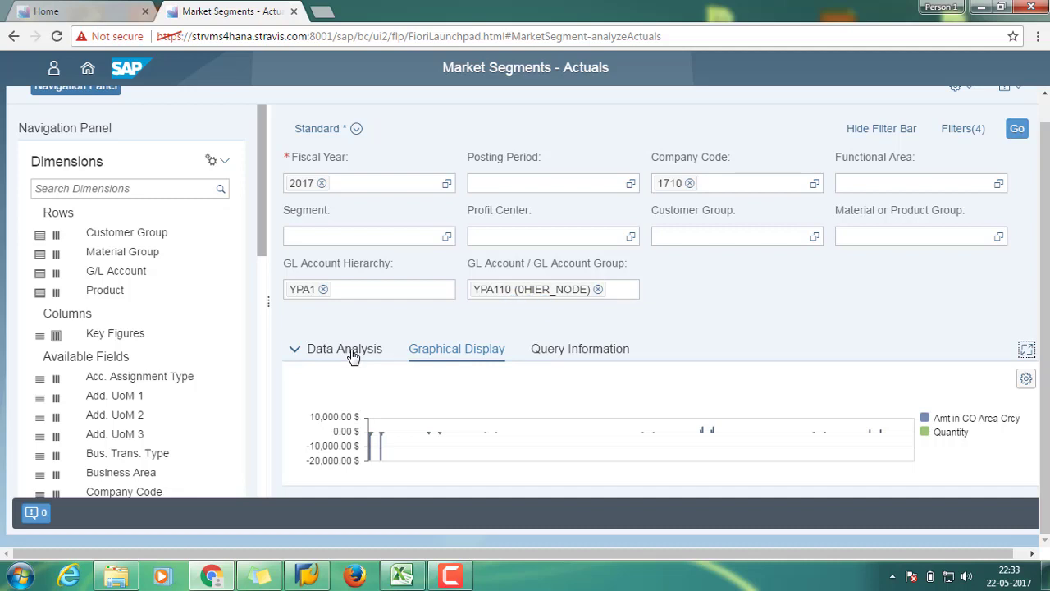
- In Data Analysis, expand CM II, add Unit of Measure rows, and view the table full-screen
left_click(351, 353)
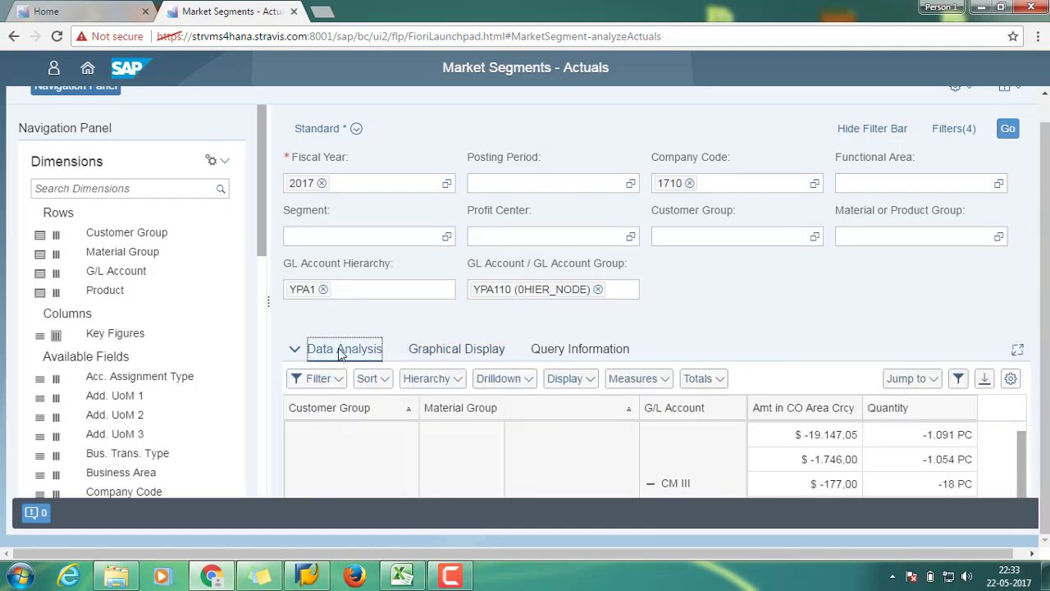
scroll(564, 396, "down", 10)
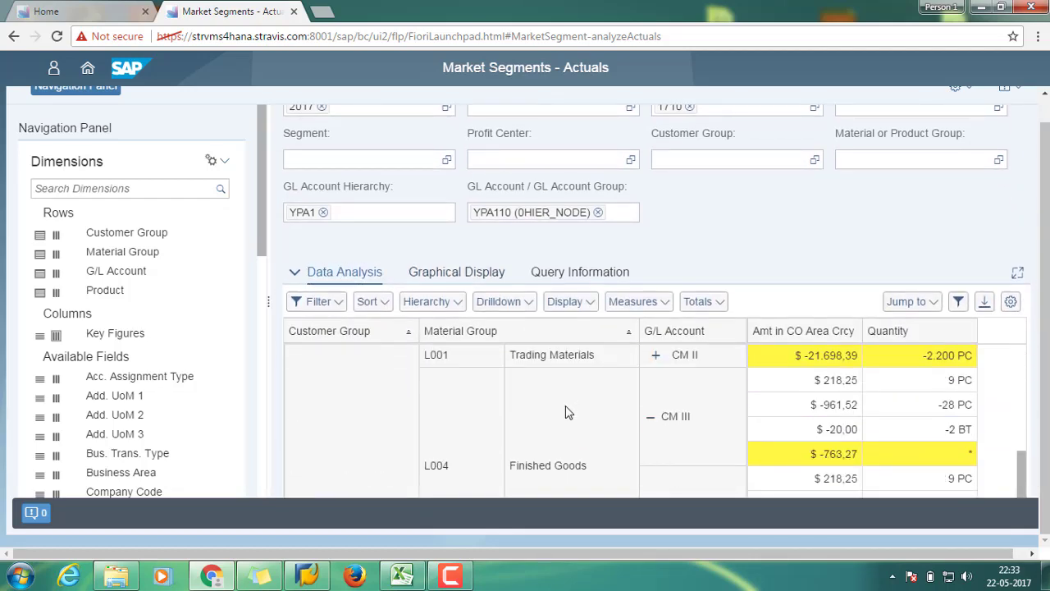
scroll(615, 438, "down", 2)
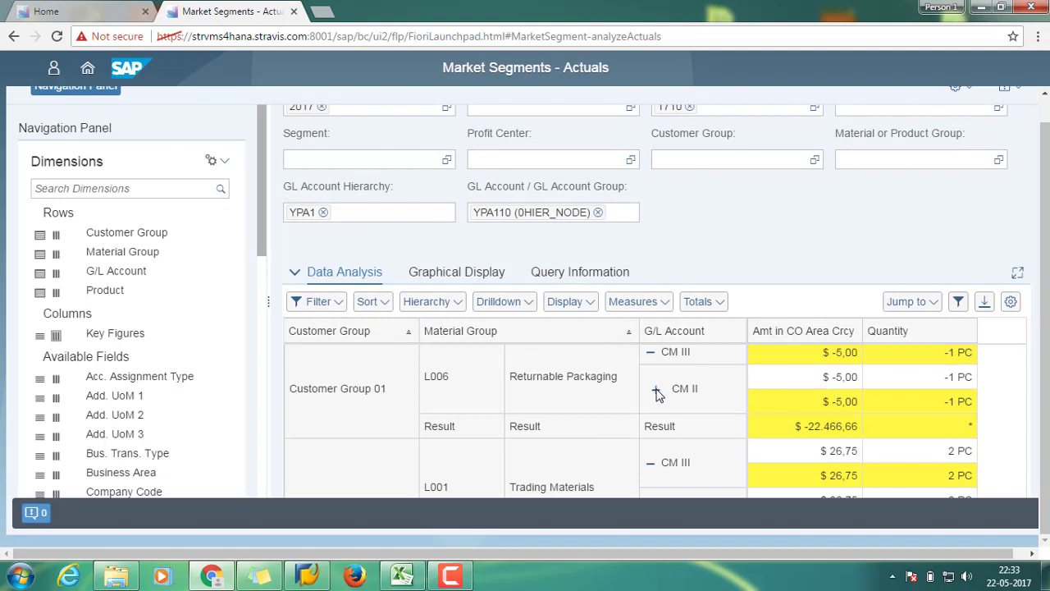
left_click_drag(264, 183, 264, 422)
left_click(41, 449)
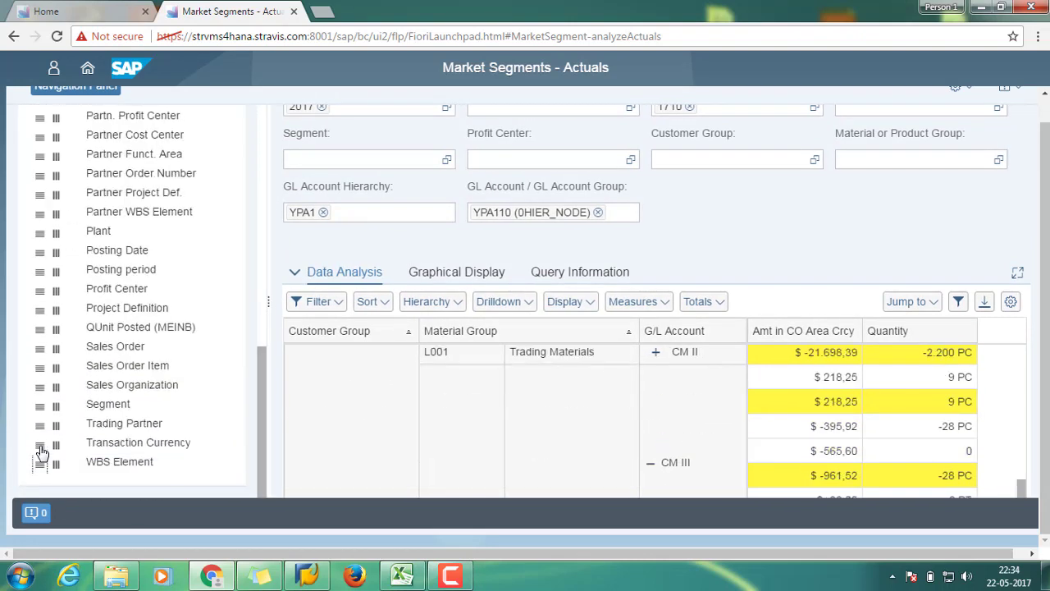
scroll(666, 481, "down", 3)
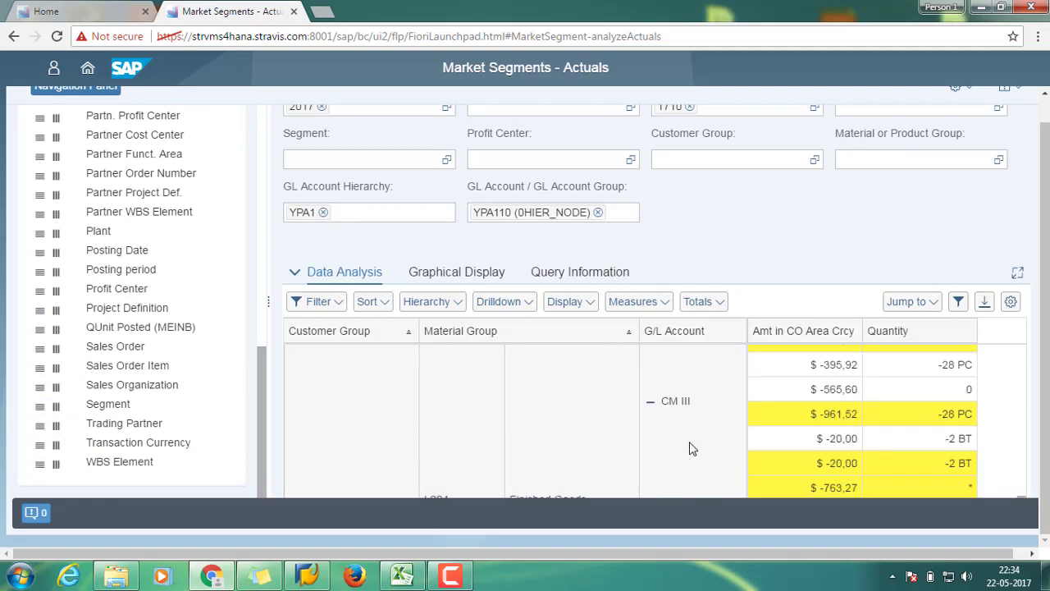
left_click(1020, 275)
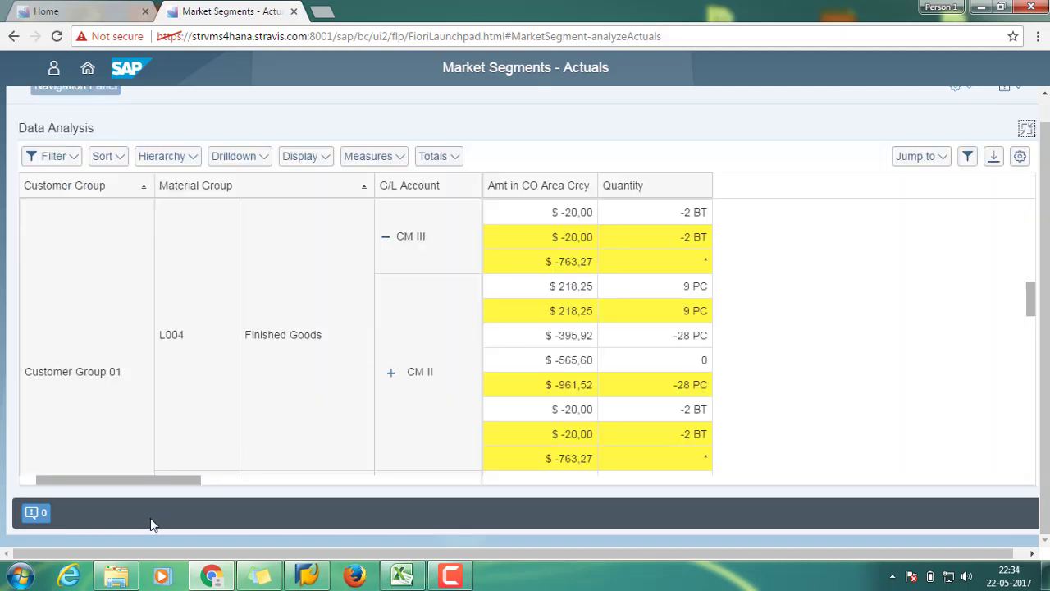
left_click_drag(156, 476, 483, 479)
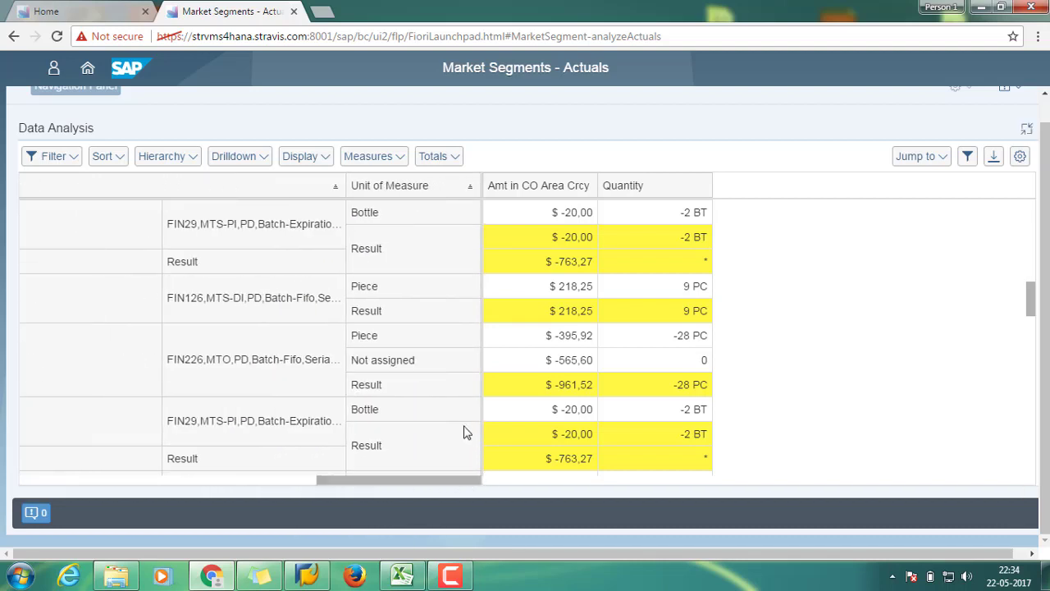
scroll(463, 432, "down", 5)
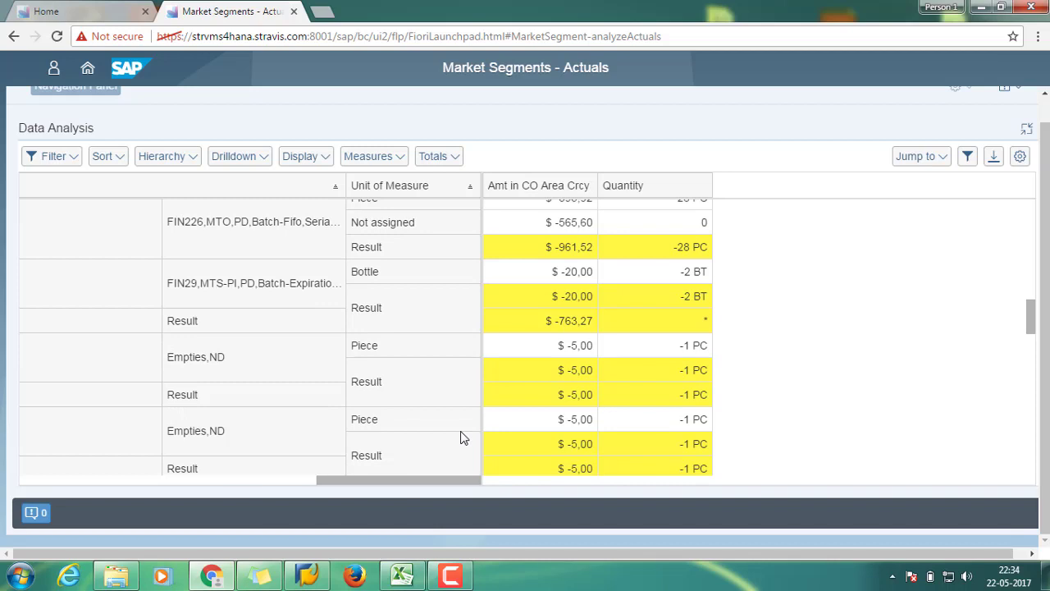